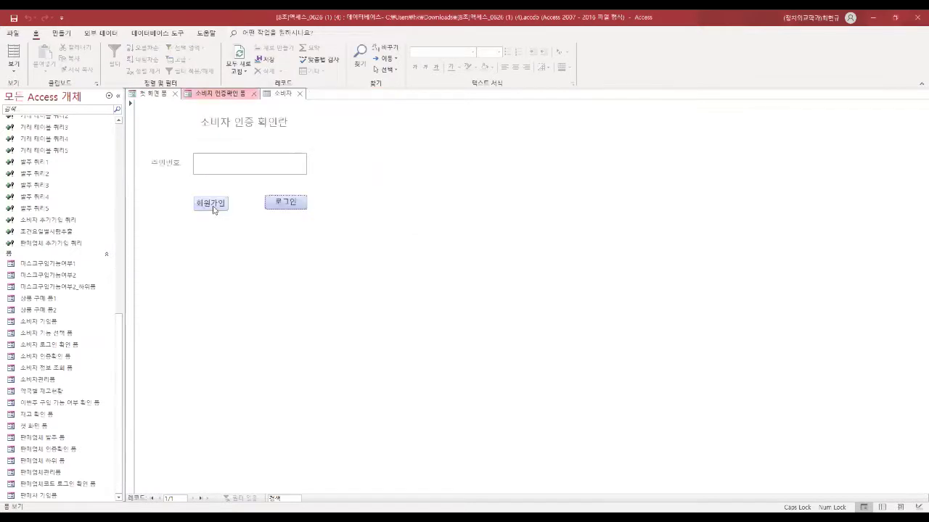
Step: Fill the sign-up form with the consumer's name, ID and address, interest KF-94 and preferred seller 국민 약국
click(212, 204)
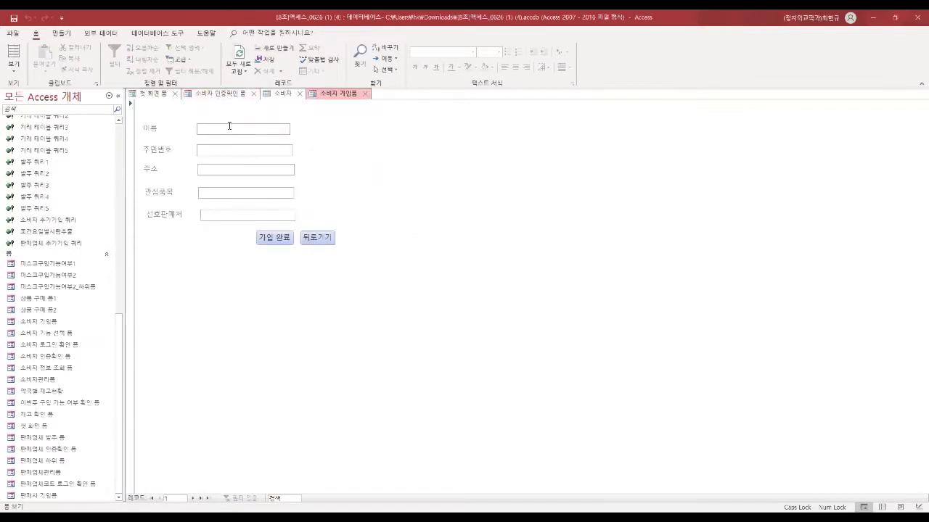
key(Tab)
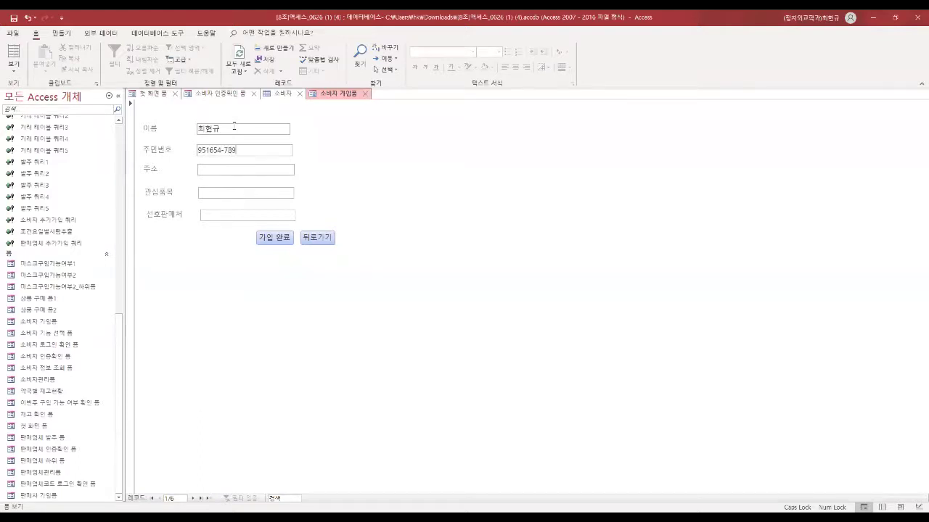
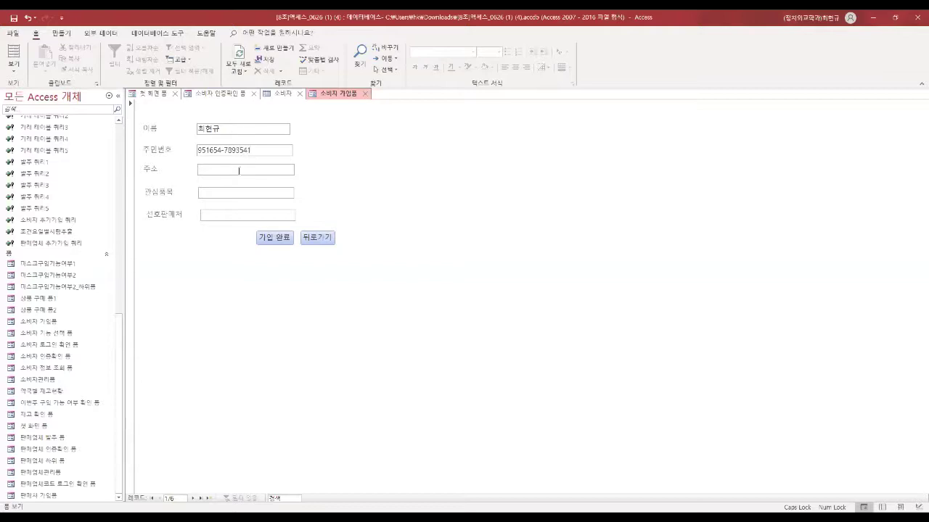
click(241, 193)
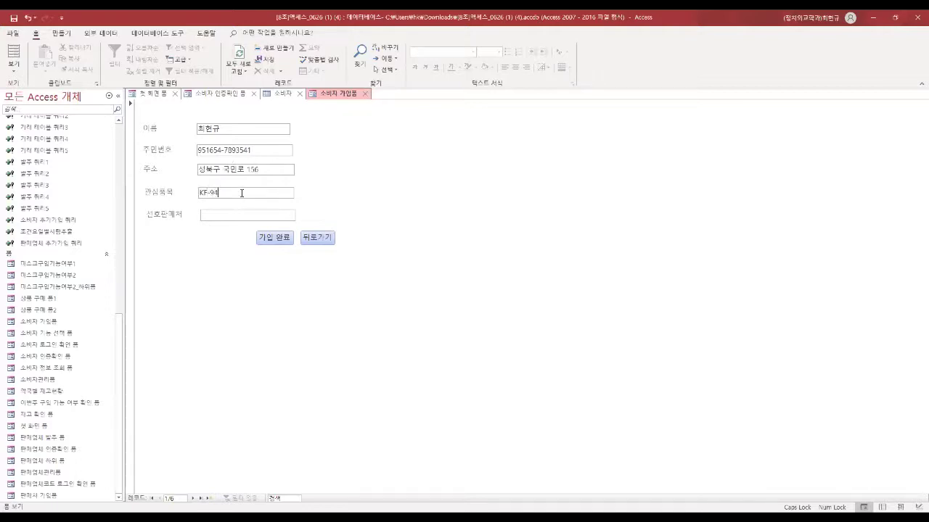
text(국민 약구)
Step: Submit the sign-up, confirm the append, and check the new row in the 소비자 table
click(269, 237)
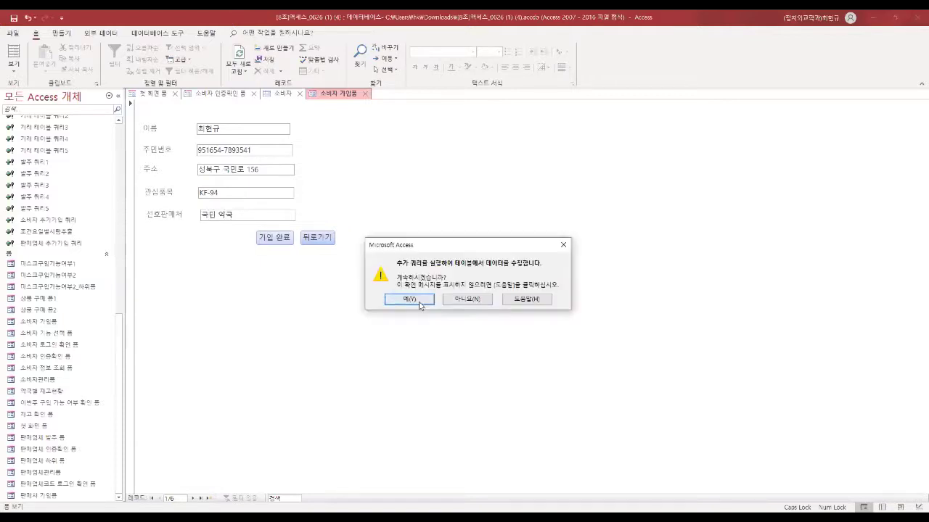
click(419, 303)
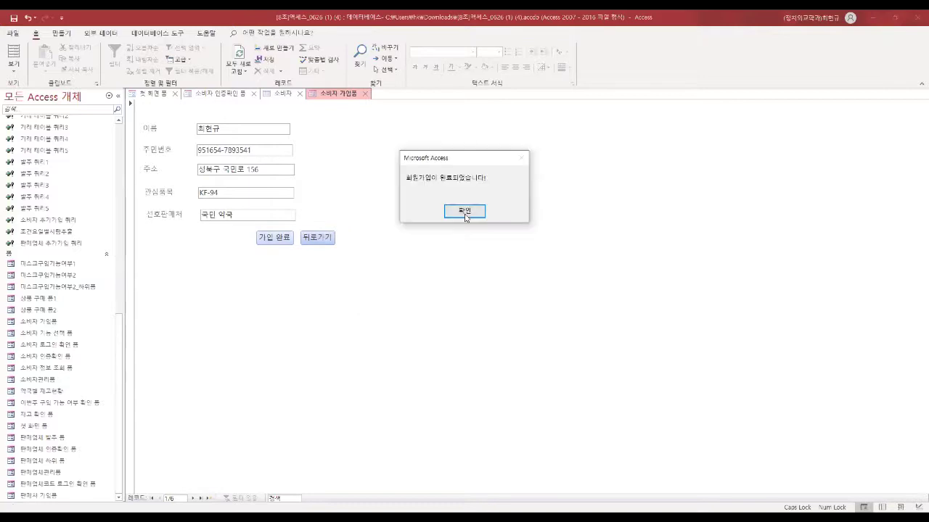
click(473, 212)
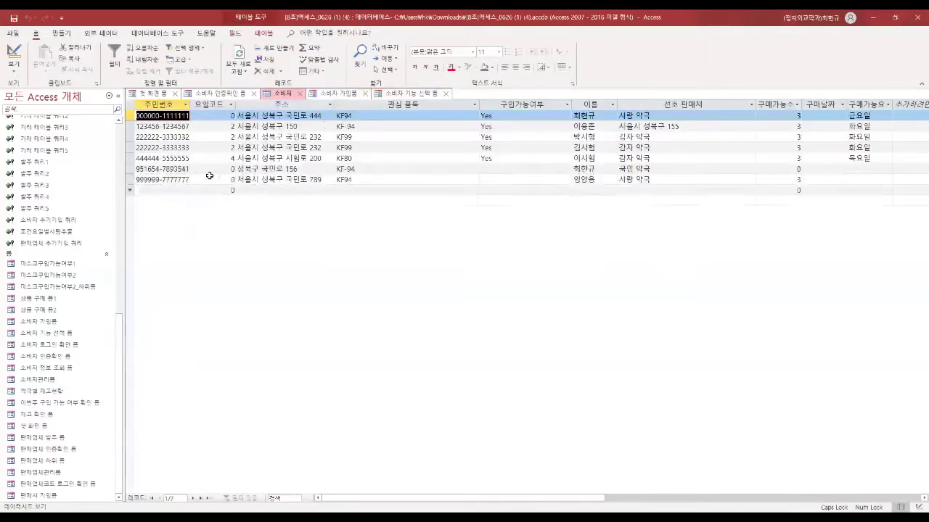
click(175, 168)
click(584, 169)
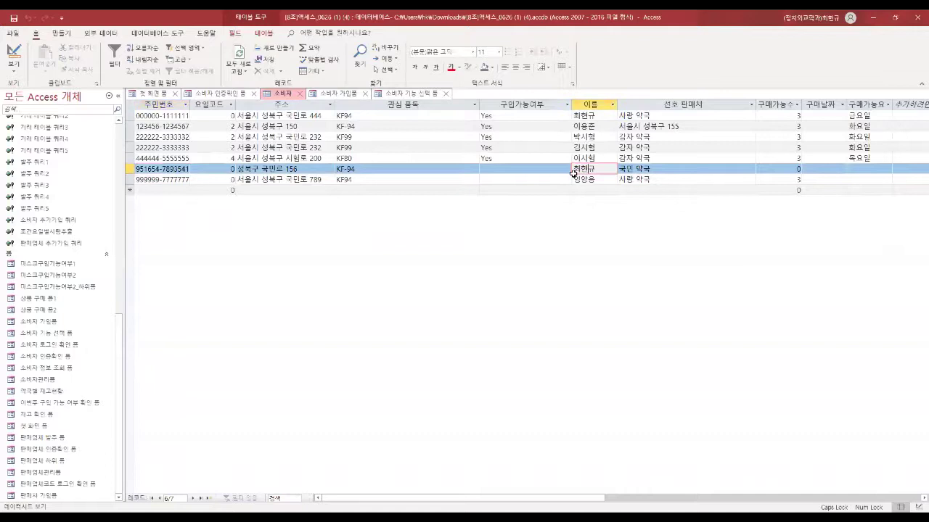
Step: Go back to the consumer authentication form, ready for the consumer number
click(336, 93)
click(313, 237)
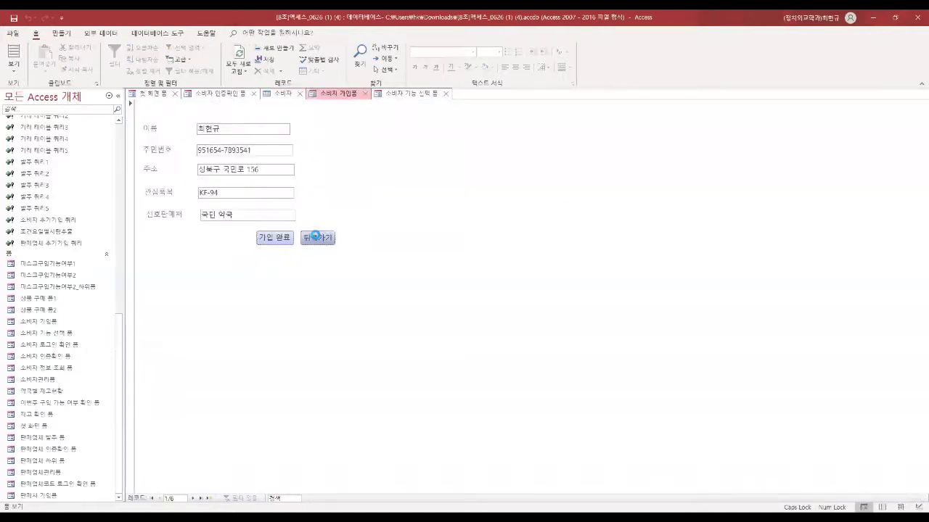
click(241, 170)
Step: Log in with the consumer's number, dismiss the welcome box, and open 원하는 약국 재고 확인하기
text(12345)
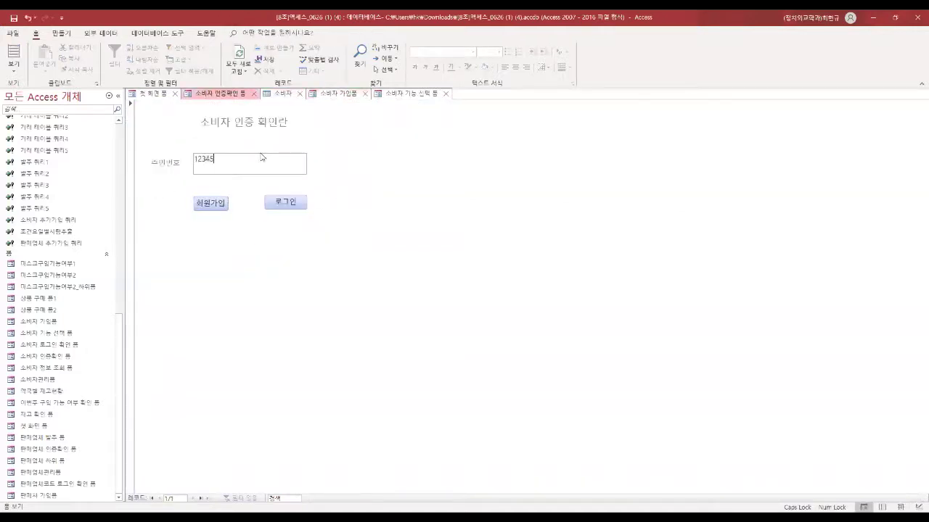
text(6-1234)
key(BackSpace)
key(BackSpace)
key(BackSpace)
click(289, 201)
key(Return)
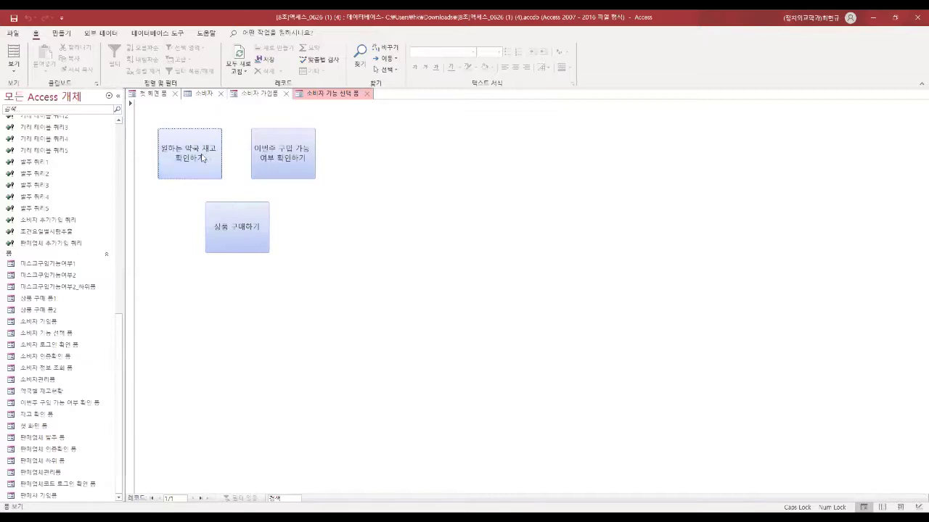
click(198, 156)
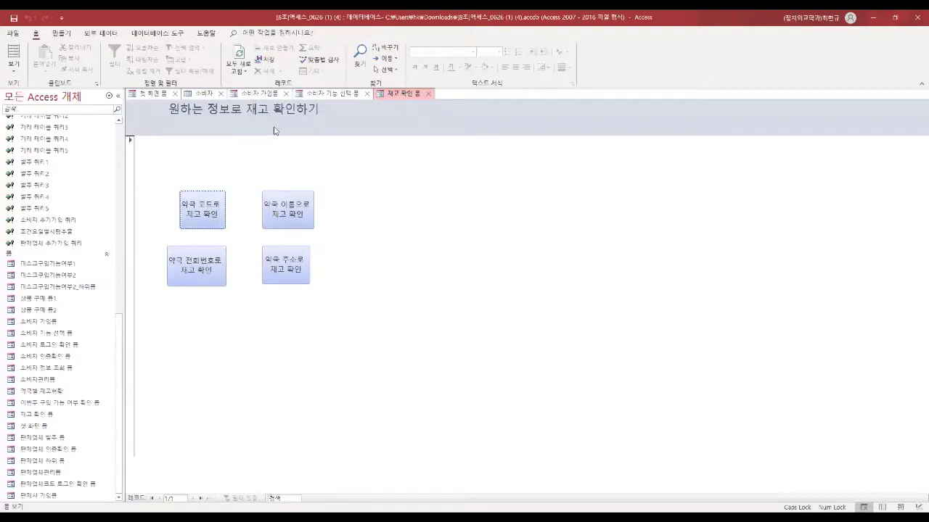
Step: Look up stock by pharmacy code 10001, check the A-80 count, and close the results
click(206, 206)
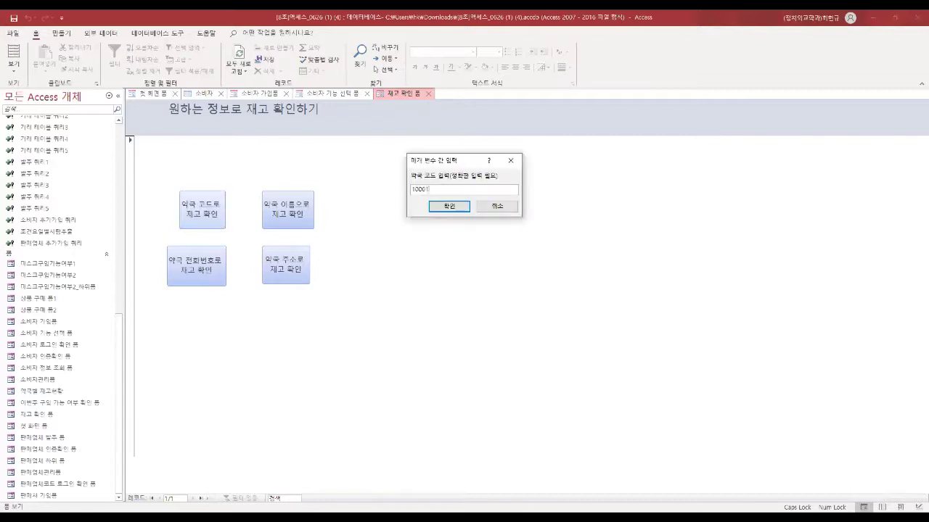
key(Return)
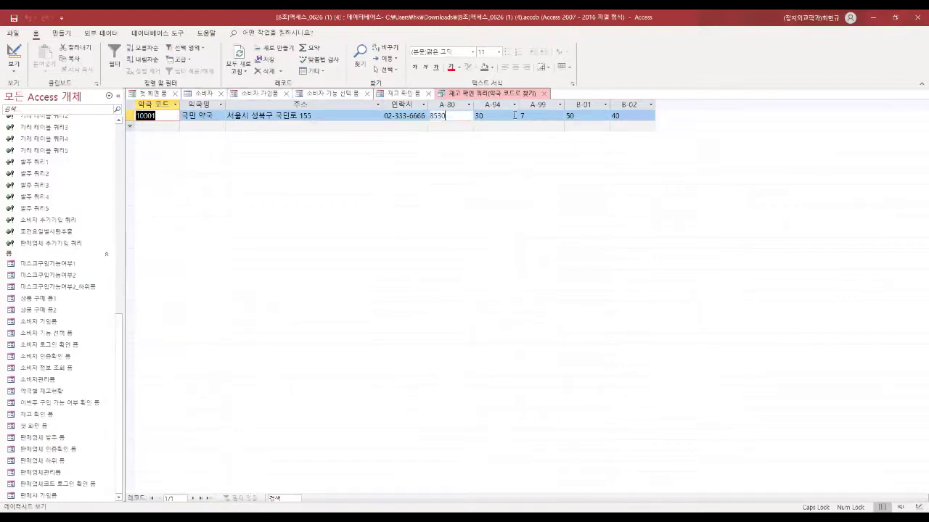
click(441, 116)
click(545, 94)
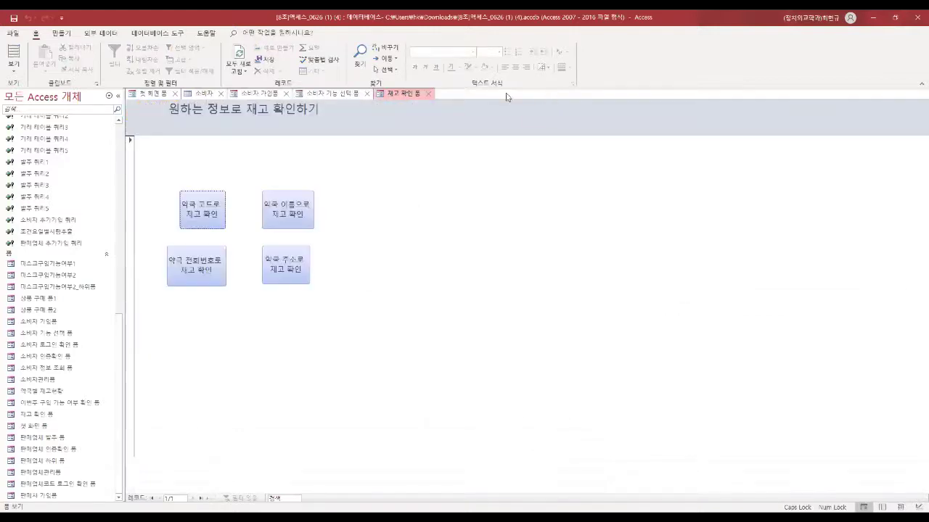
Step: Look up stock by pharmacy name, searching again with 국민
click(296, 207)
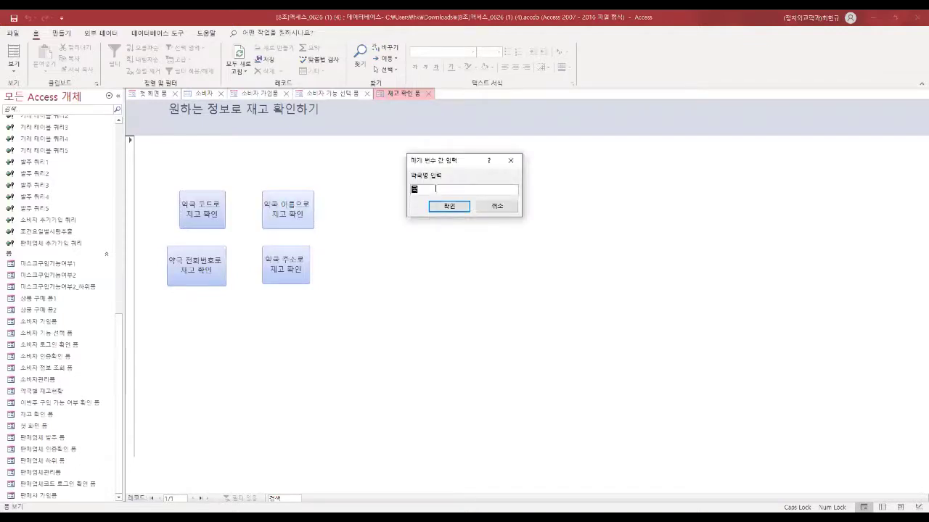
text(국민 약국)
key(Return)
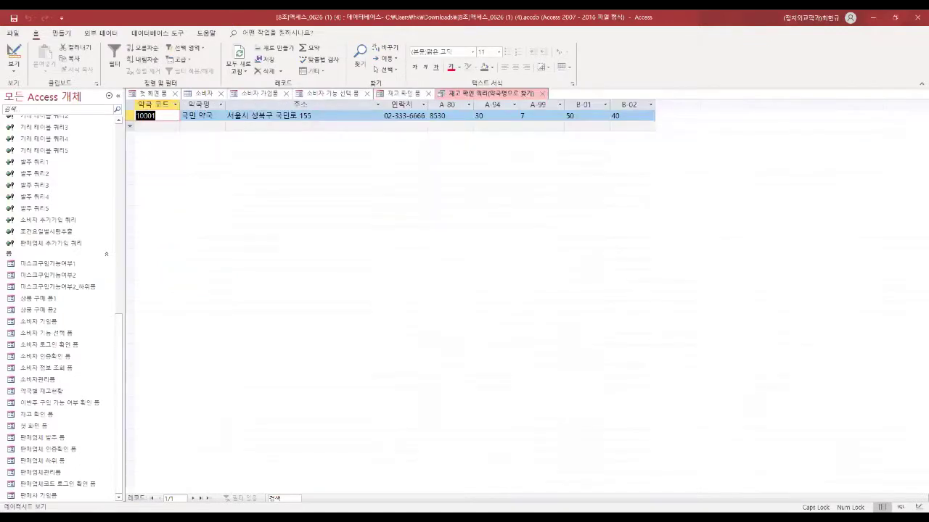
click(307, 204)
text(국민)
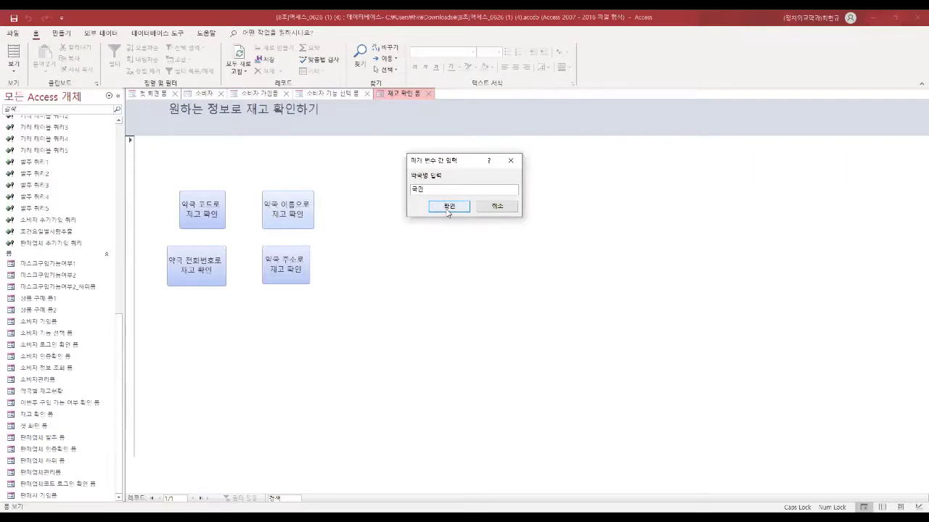
click(448, 207)
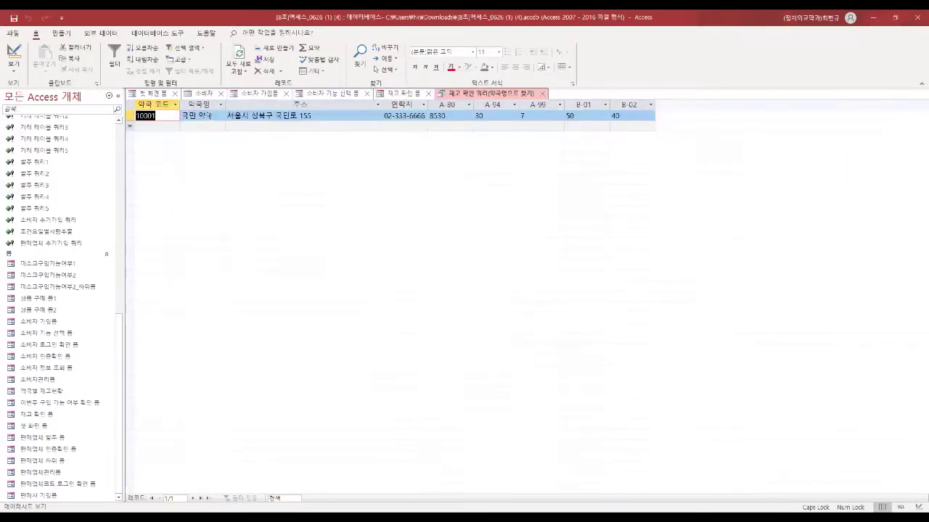
Step: Look up pharmacy stock by phone number prefix 02 and close the results
click(545, 95)
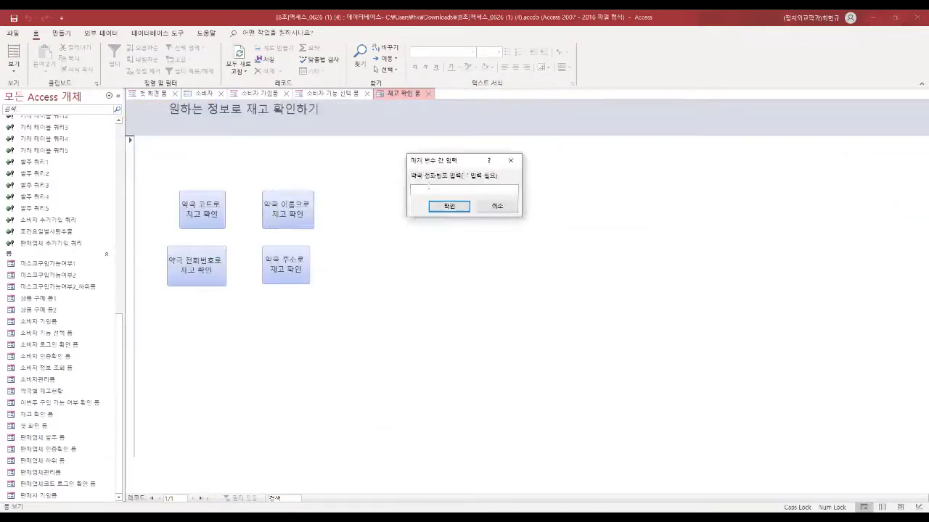
text(02)
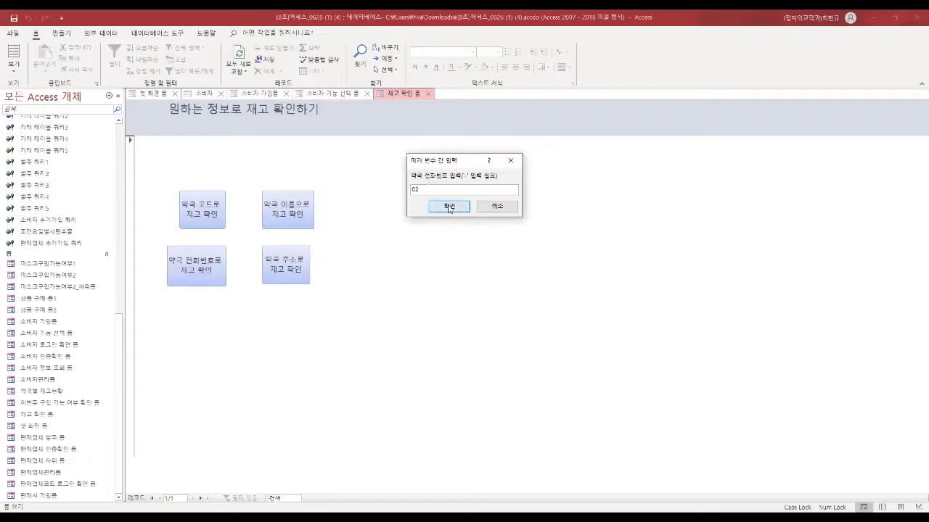
click(449, 208)
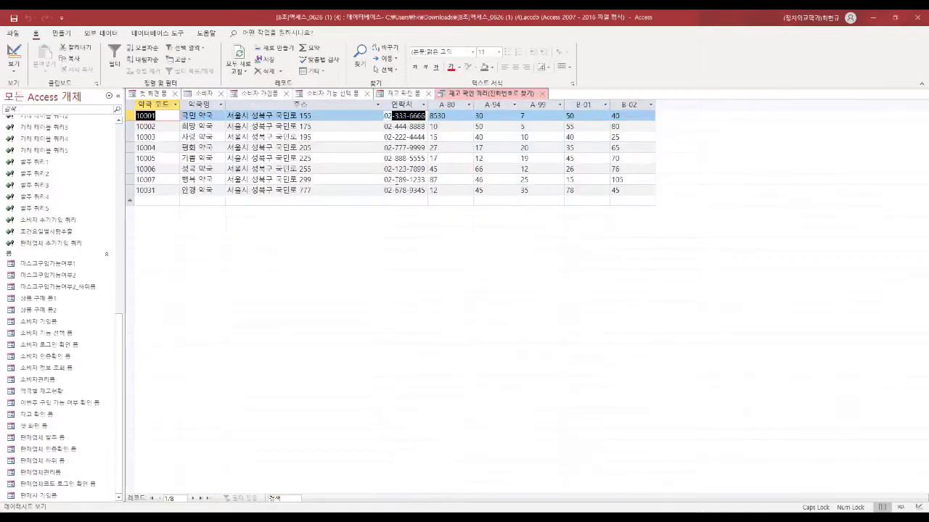
click(545, 95)
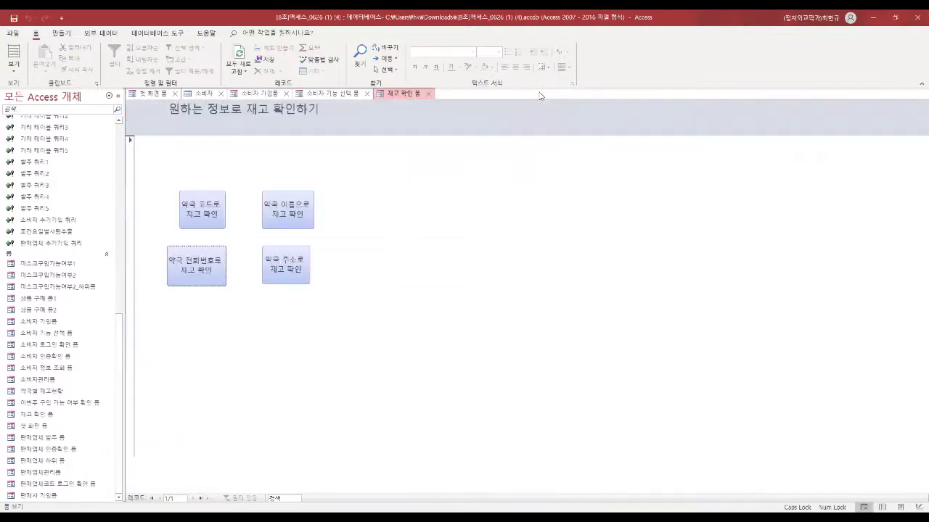
Step: Look up stock by address 국민로, then close the results and the stock-check form
click(298, 263)
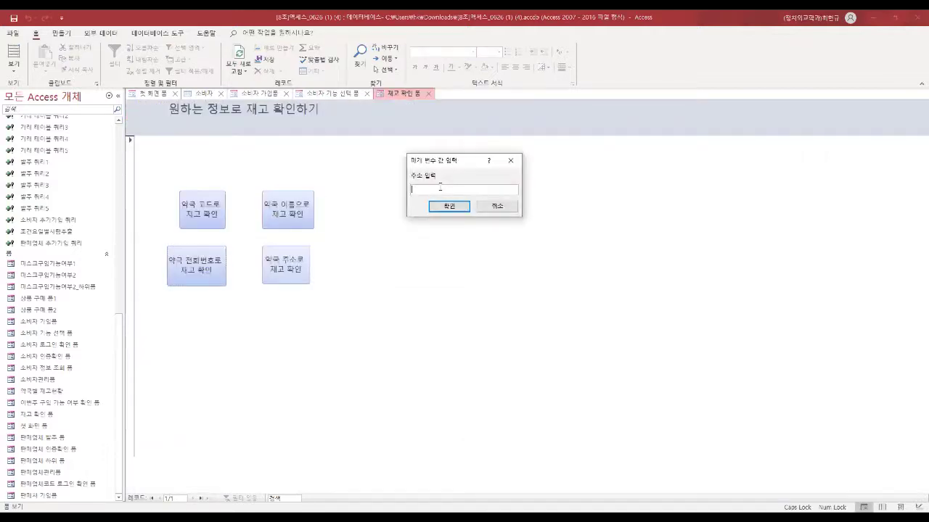
text(국민로)
key(Return)
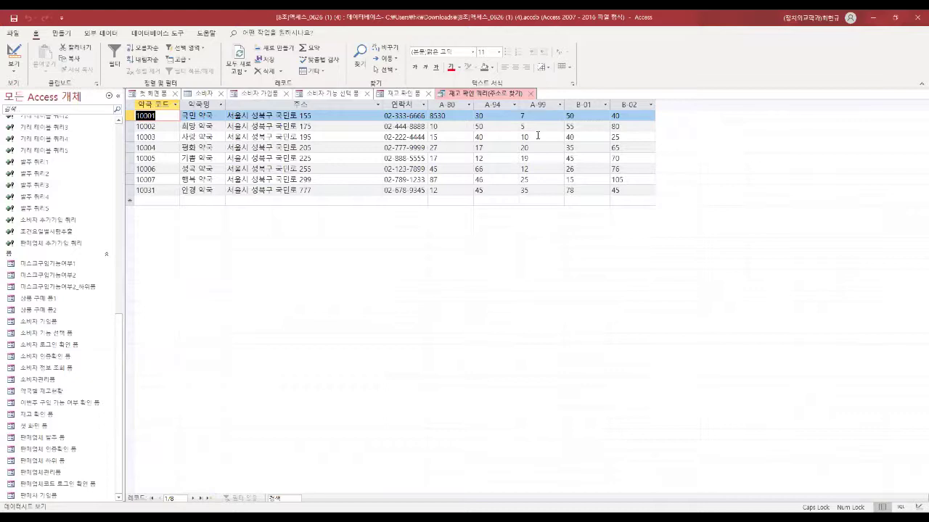
click(530, 94)
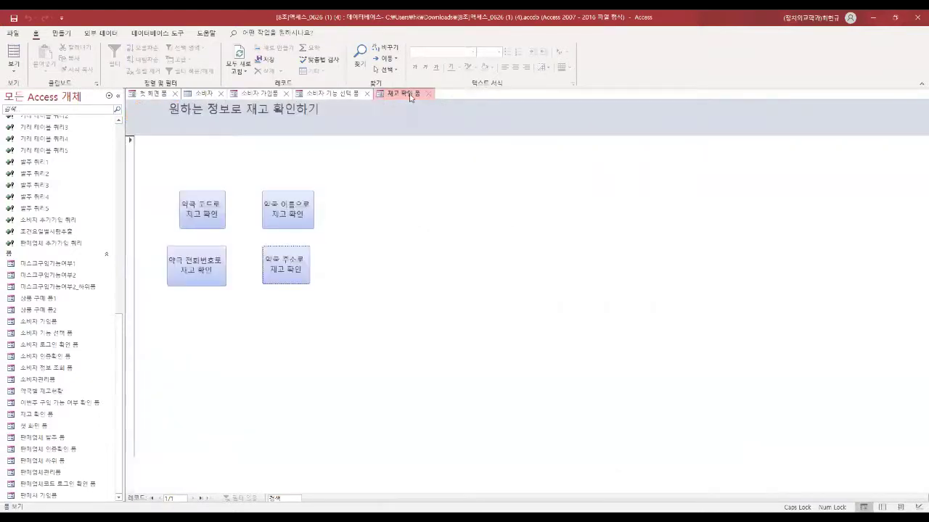
click(429, 93)
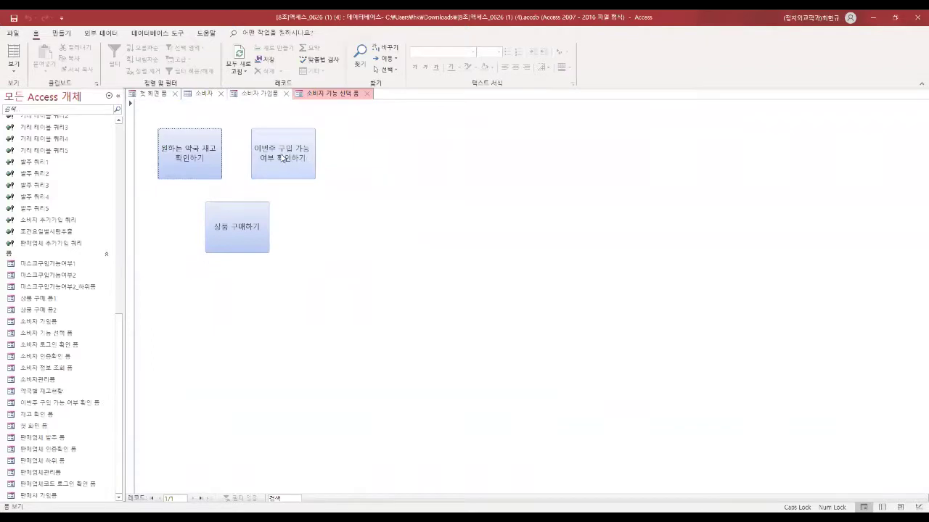
Step: Check this week's mask eligibility for 화요일 for a customer at 국민 약국
click(282, 157)
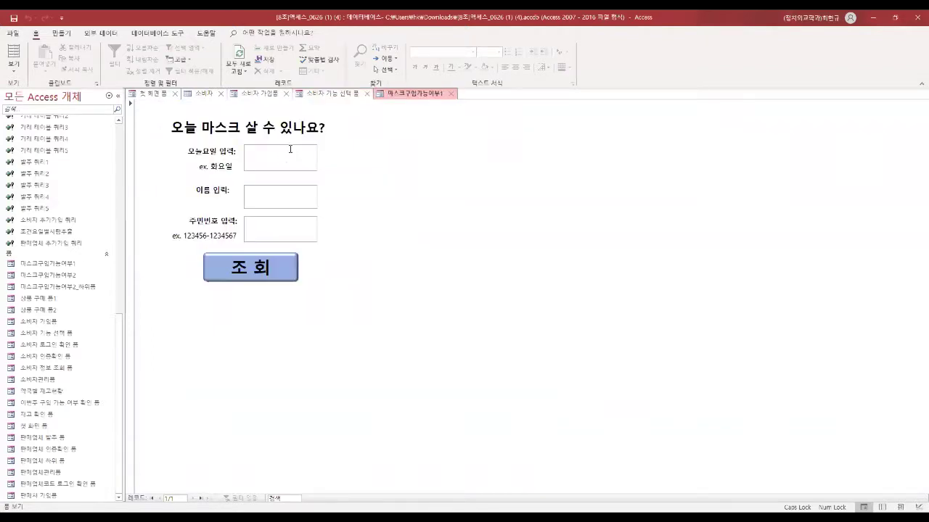
text(화요일)
key(Tab)
key(Tab)
text(123)
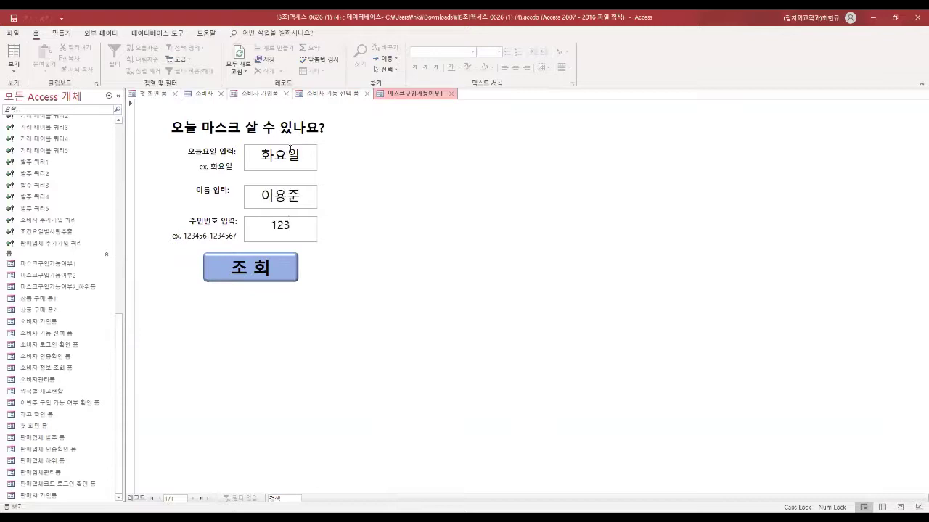
text(4567)
click(259, 267)
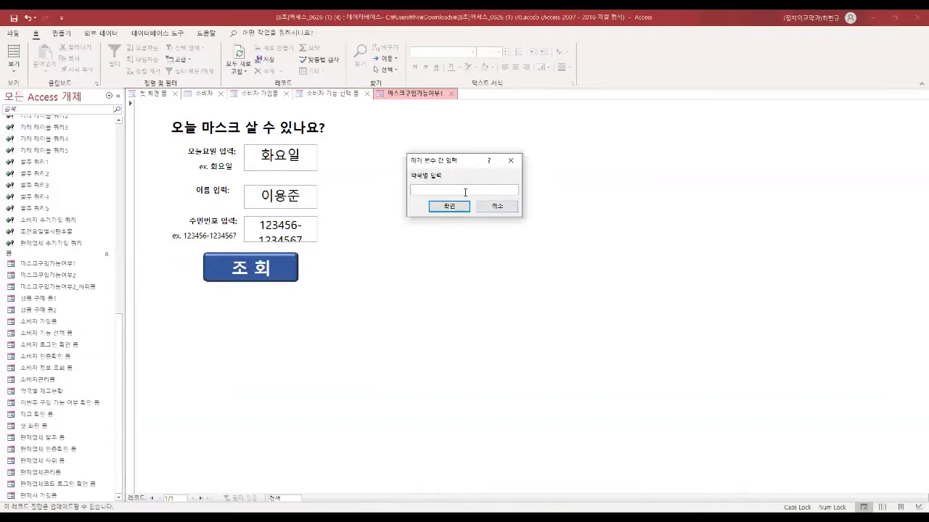
text(국민 약국)
key(Return)
Step: Review the eligibility results and pharmacy stock datasheet, then close both eligibility forms
key(Tab)
key(Tab)
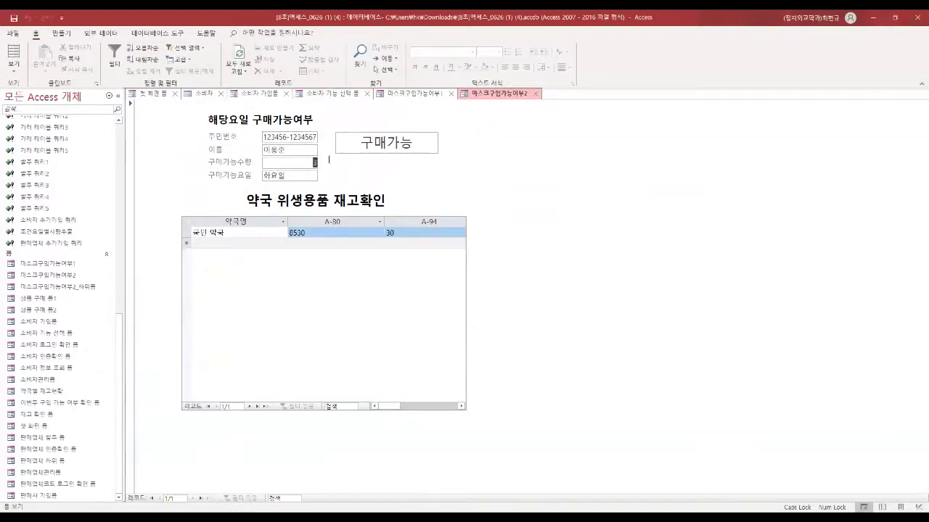
key(Tab)
click(297, 176)
drag(360, 143, 421, 142)
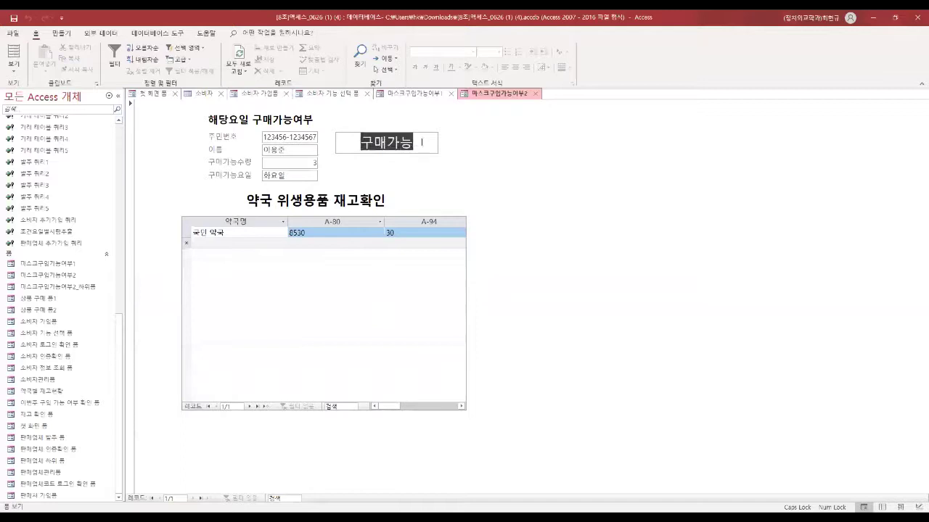
click(418, 142)
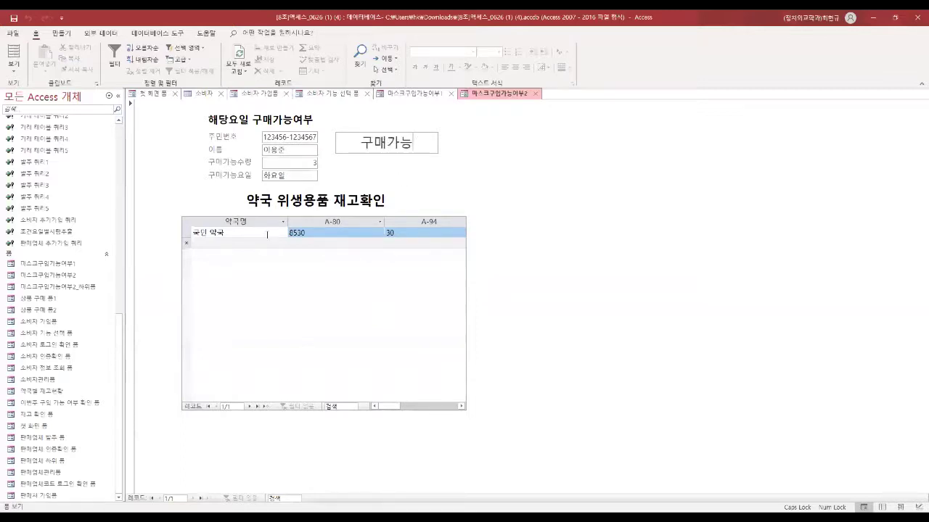
click(234, 234)
drag(388, 406, 195, 268)
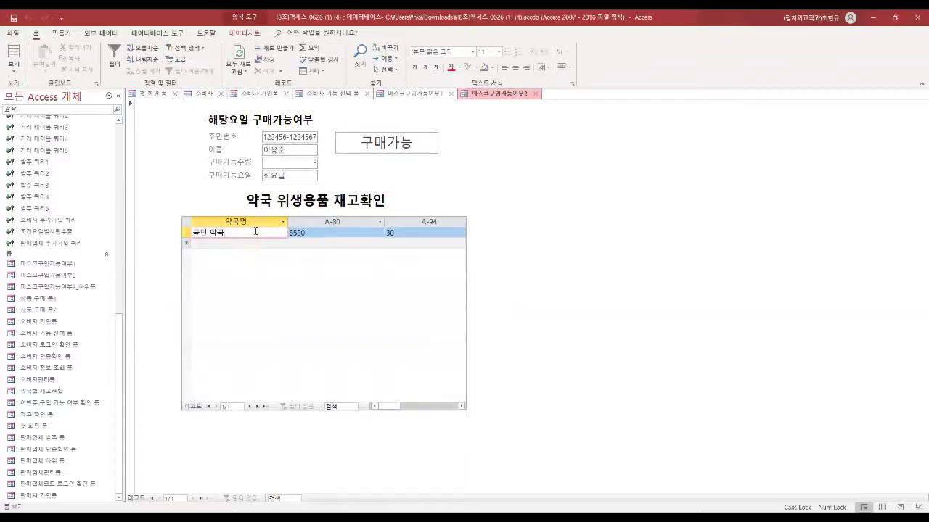
click(536, 94)
click(451, 93)
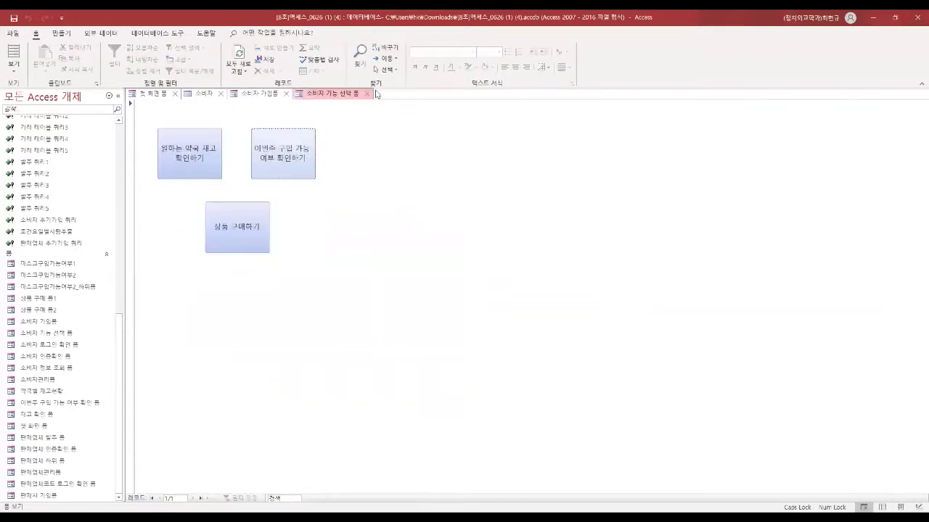
Step: Open the product purchase form and inspect the resident number and purchasable quantity
click(242, 223)
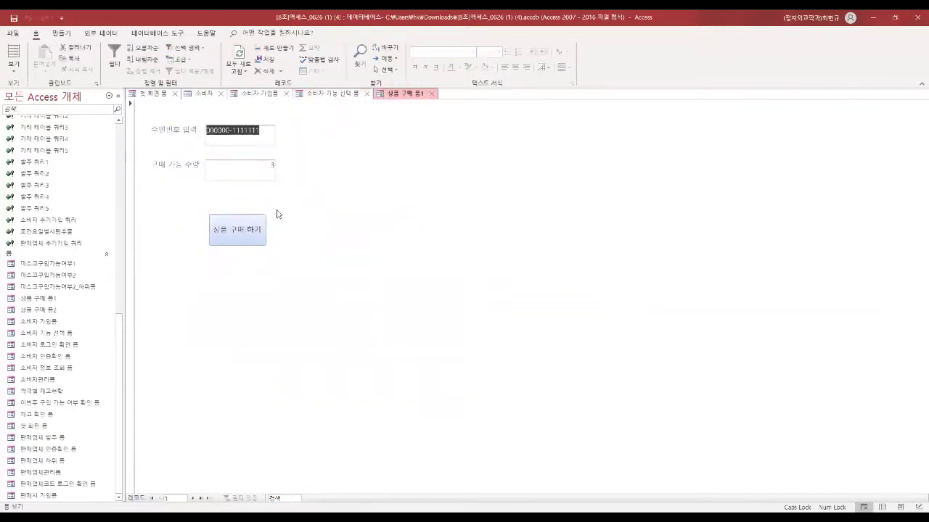
drag(257, 132, 205, 131)
click(267, 167)
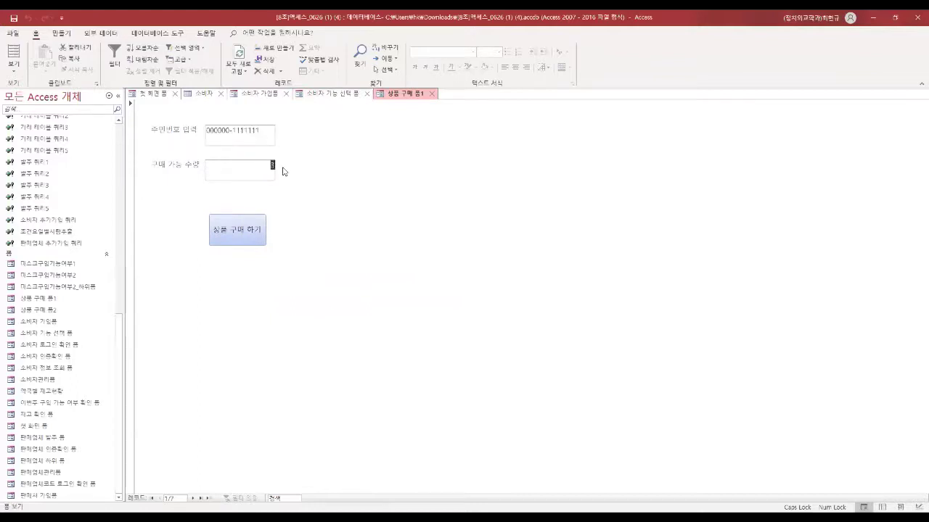
click(265, 137)
drag(265, 137, 218, 137)
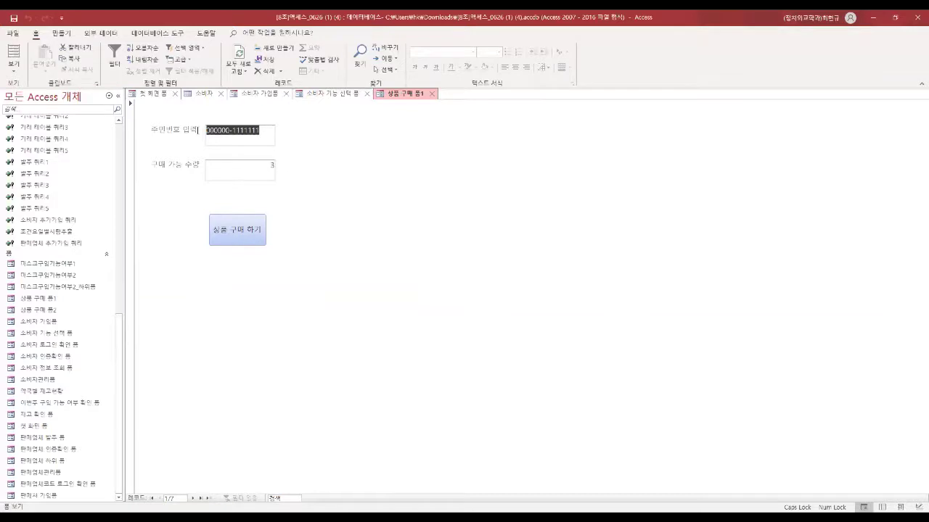
drag(260, 167, 286, 165)
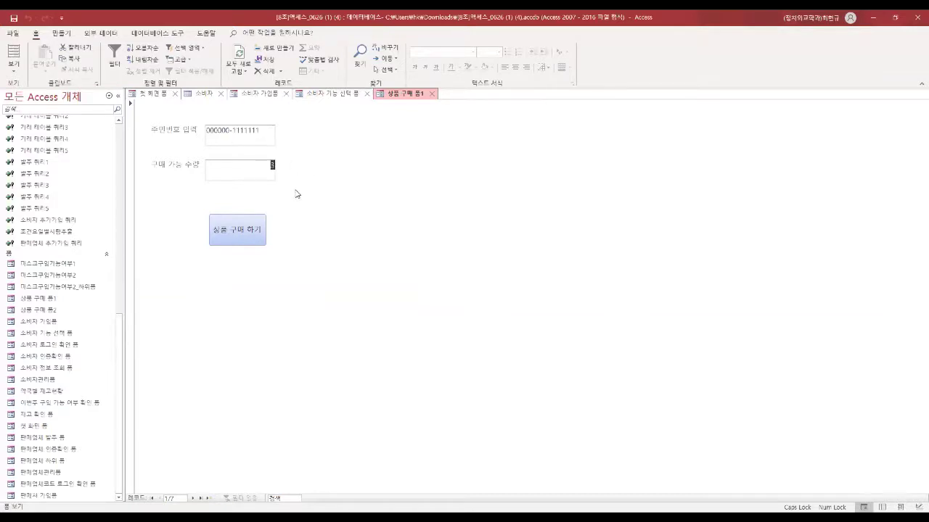
Step: Try buying for a later customer with no quantity left, then return to the second record
click(195, 498)
click(195, 498)
click(194, 498)
click(195, 498)
click(195, 498)
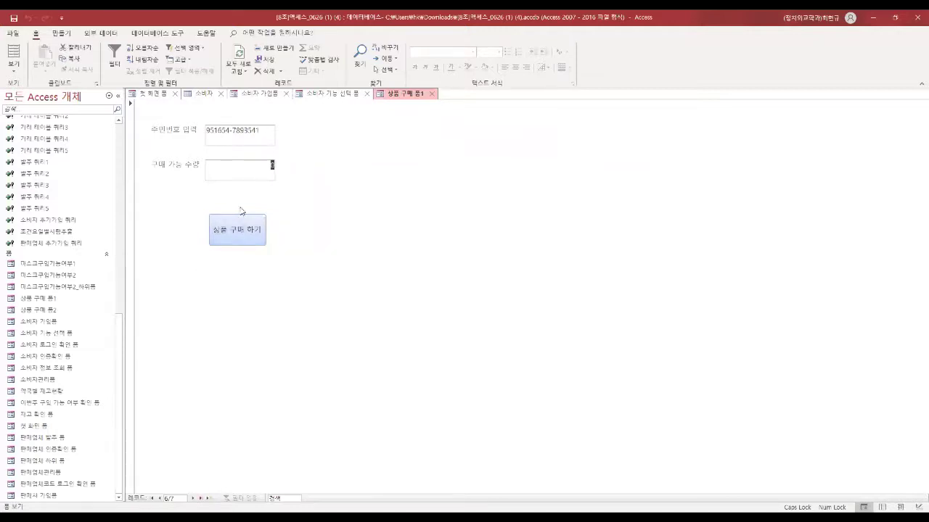
click(239, 232)
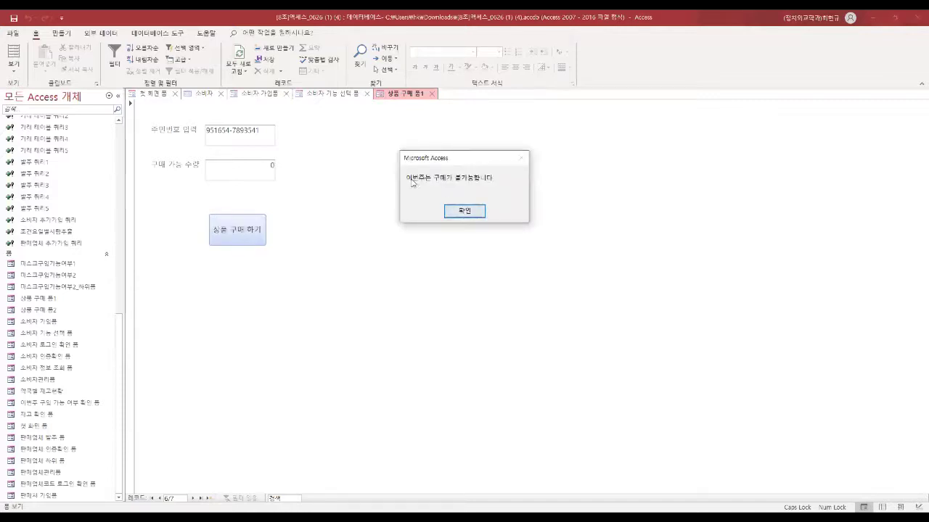
click(460, 216)
click(159, 499)
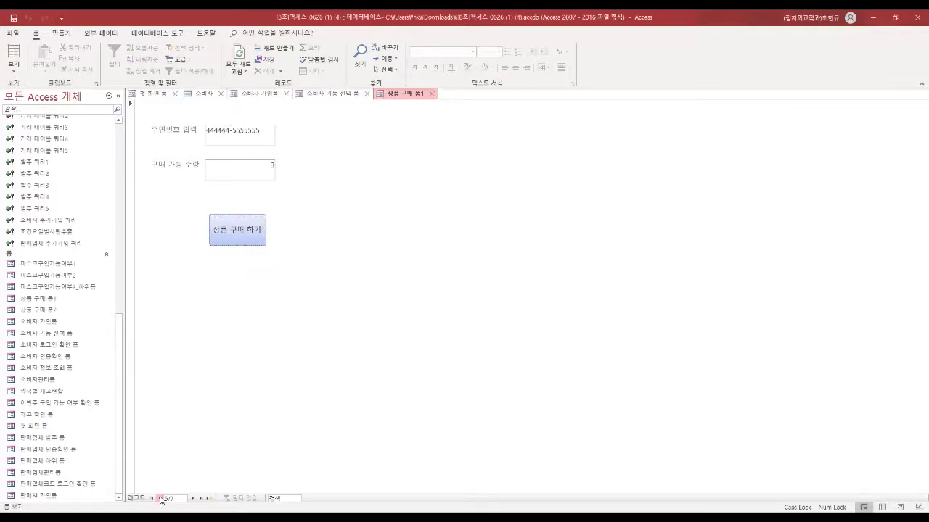
click(160, 499)
click(159, 498)
click(160, 499)
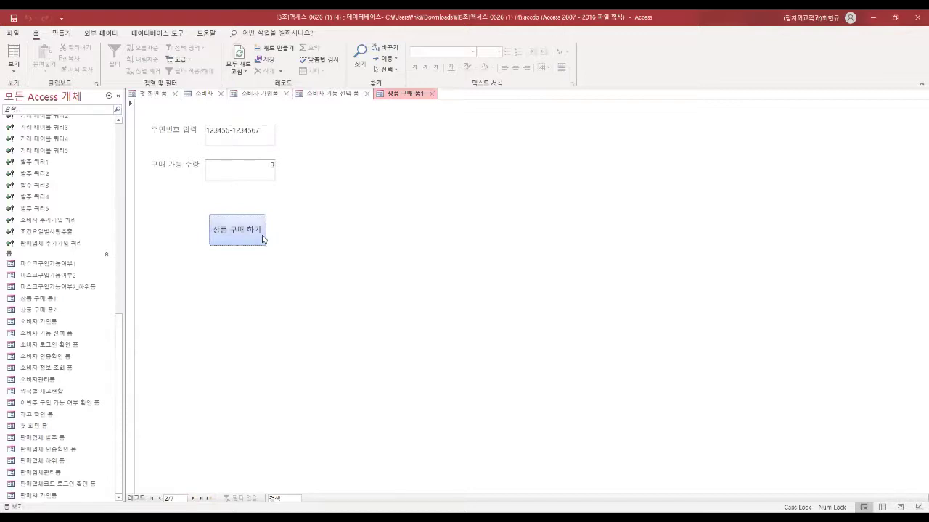
Step: Enter pharmacy code 10001, buy A-80 masks, and approve the update query
click(254, 237)
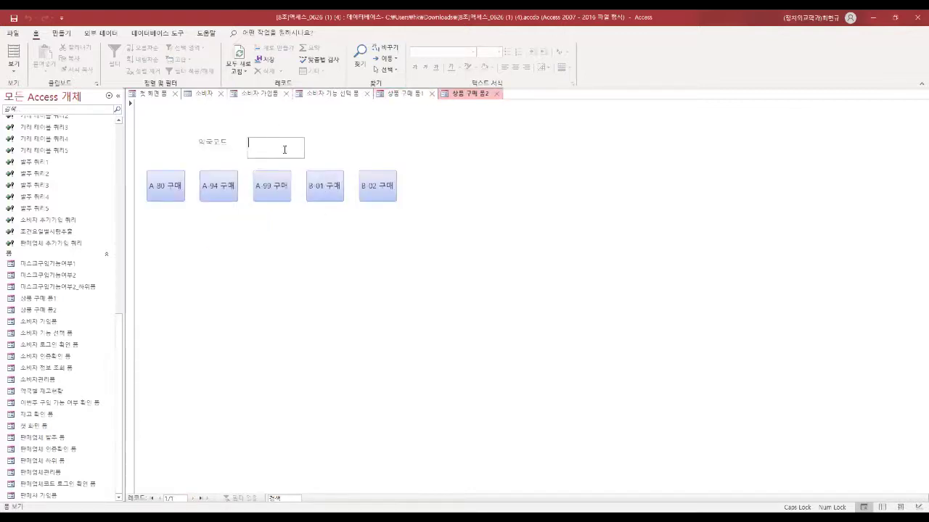
text(10001)
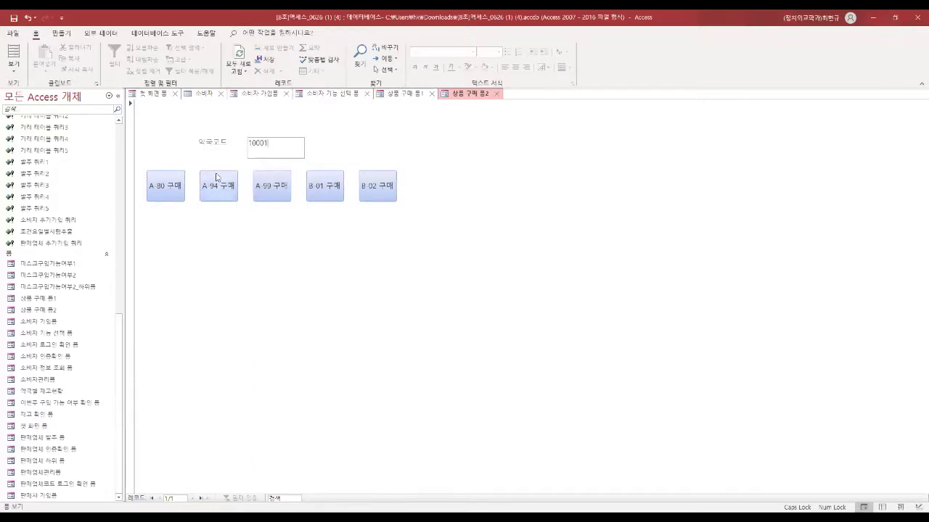
click(172, 187)
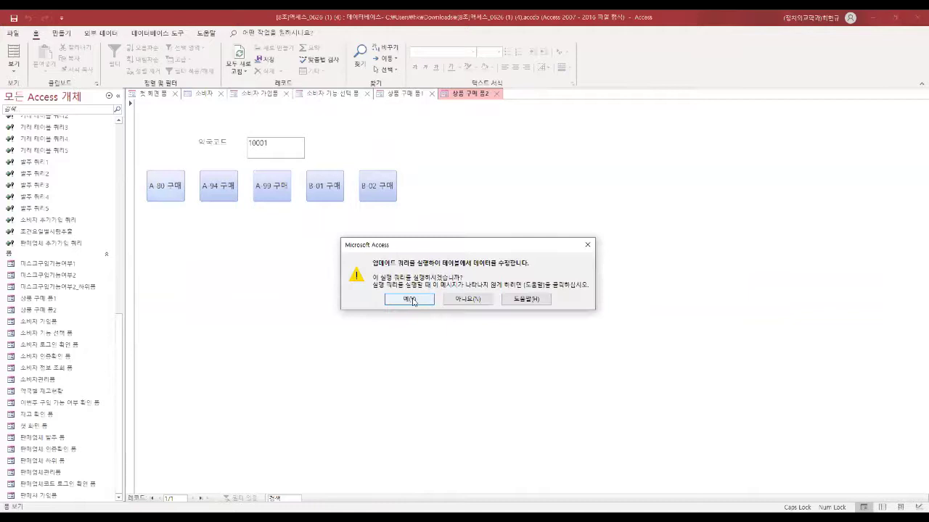
click(409, 298)
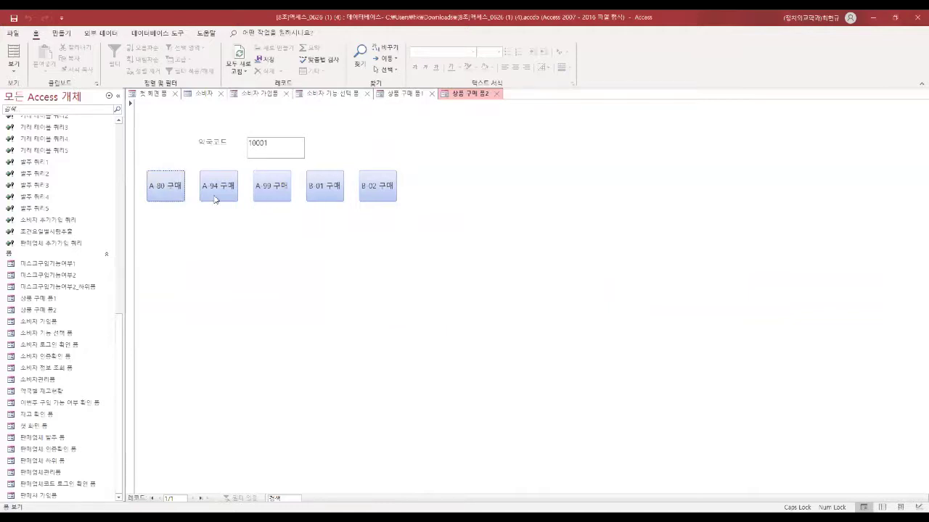
scroll(65, 222, up, 10)
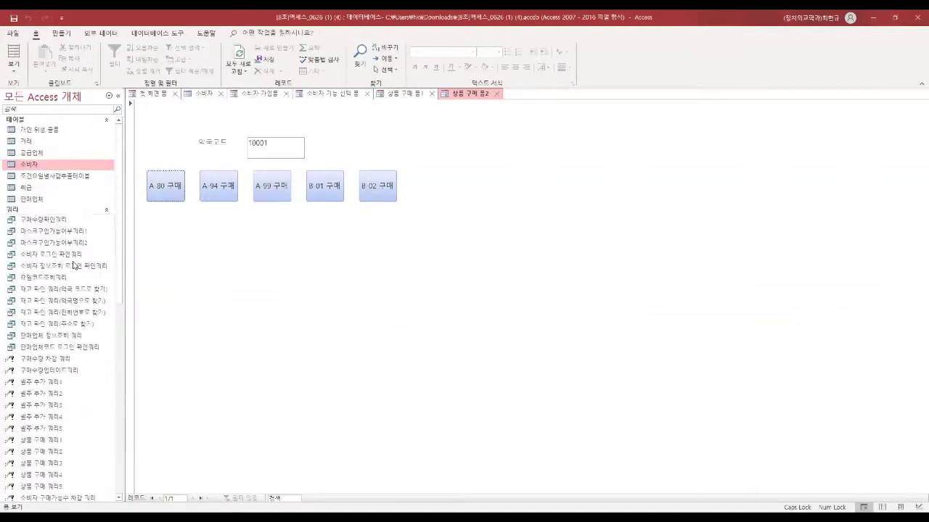
Step: Open the 판매업체 table and check pharmacy 10001's updated A-80 stock of 8524
double_click(52, 198)
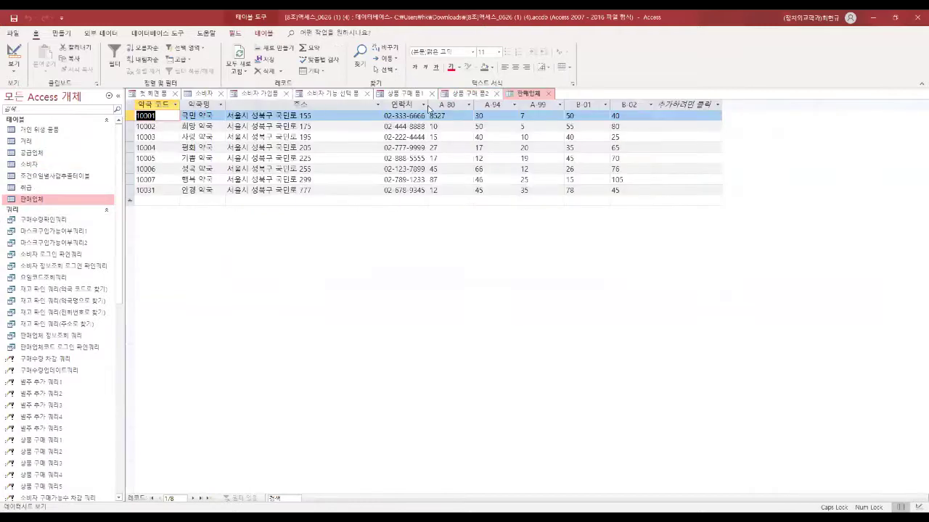
drag(458, 115, 423, 116)
click(218, 116)
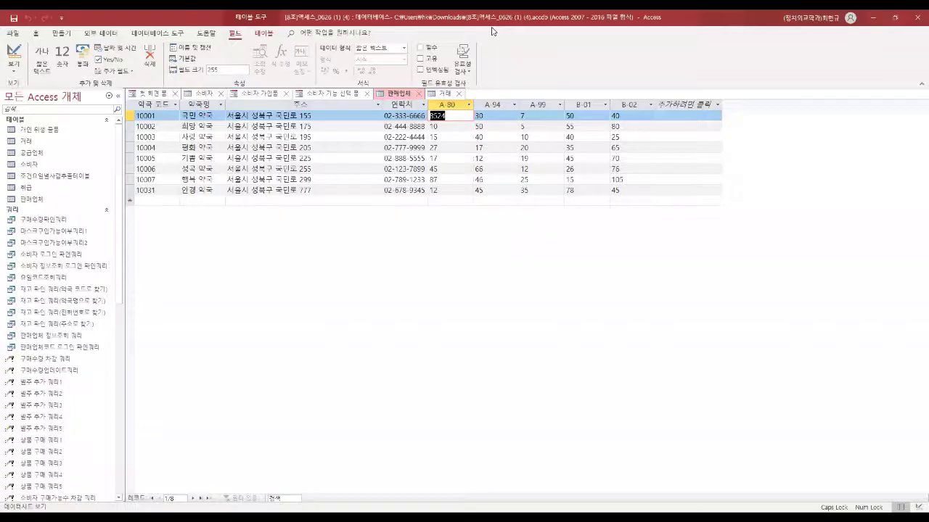
click(446, 96)
Step: In the 거래 table, check the new transaction's seller code and purchased item
click(442, 95)
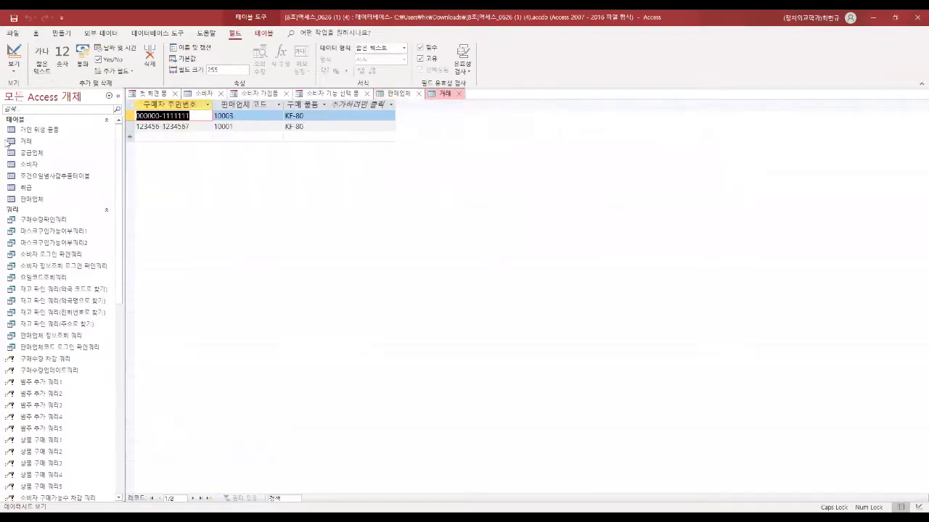
click(182, 128)
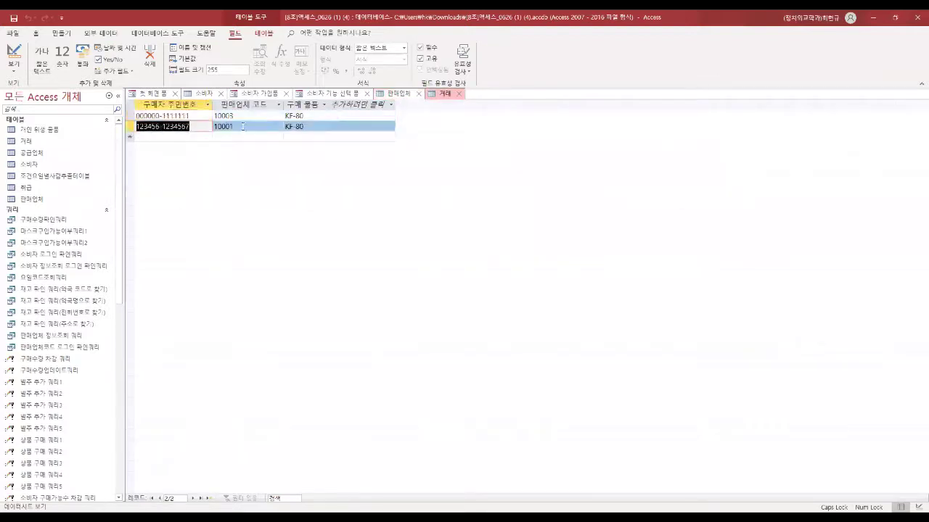
click(212, 126)
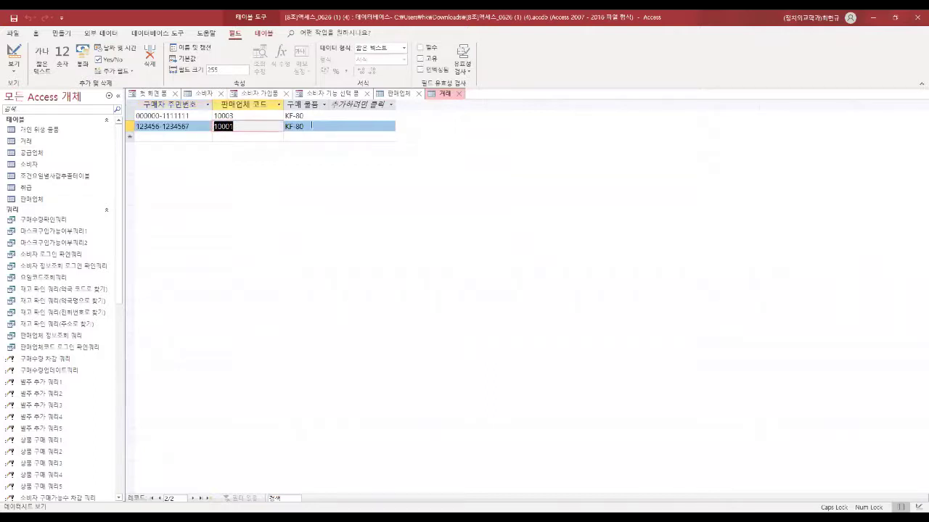
click(287, 127)
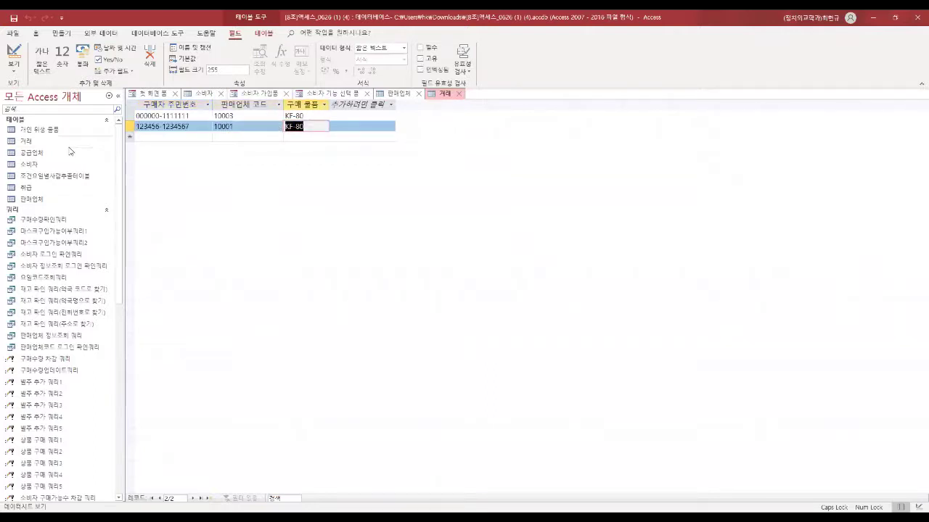
scroll(69, 286, down, 3)
scroll(68, 285, down, 6)
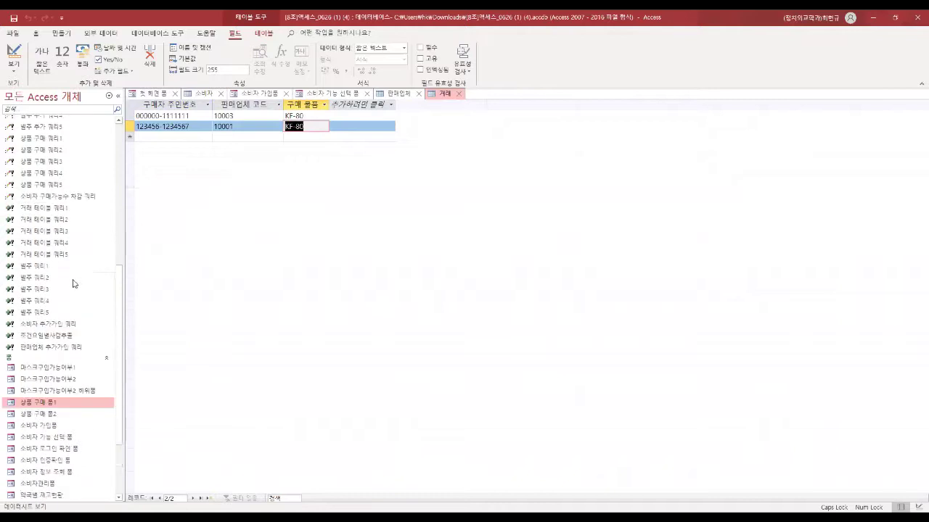
Step: Close the 거래, 소비자, consumer form and 판매업체 tabs, leaving 첫 화면 폼
click(458, 94)
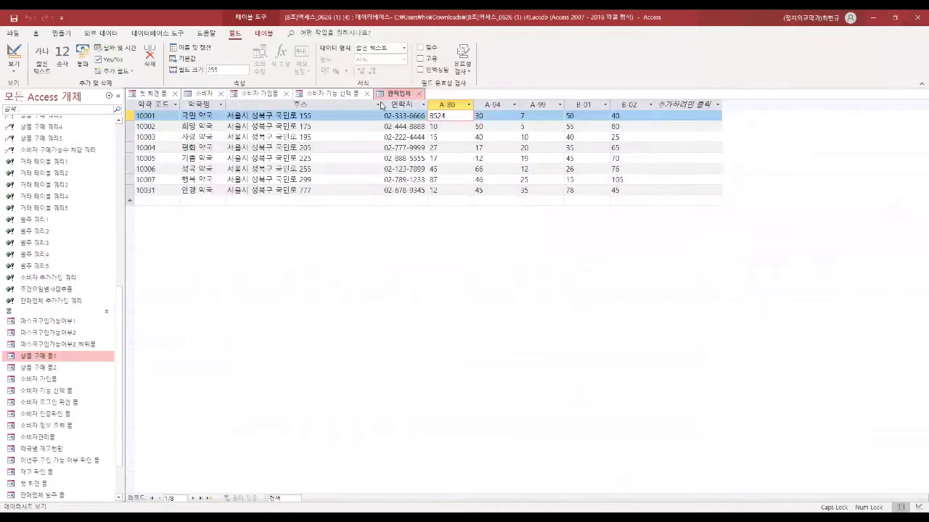
scroll(83, 404, down, 2)
click(221, 94)
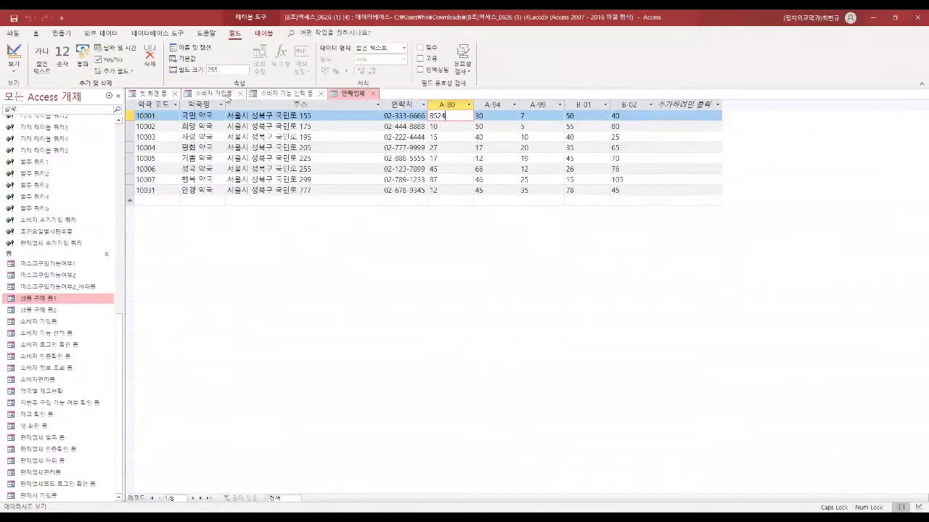
click(240, 94)
click(257, 93)
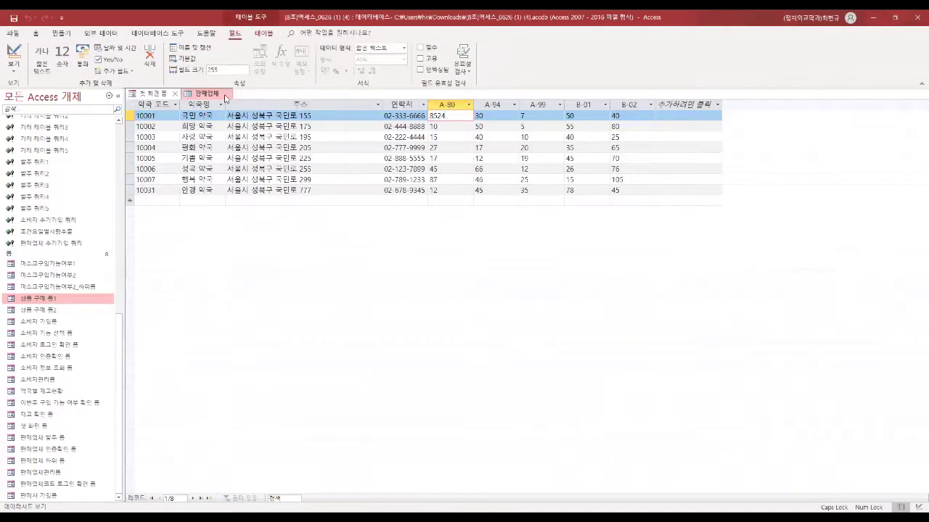
click(226, 94)
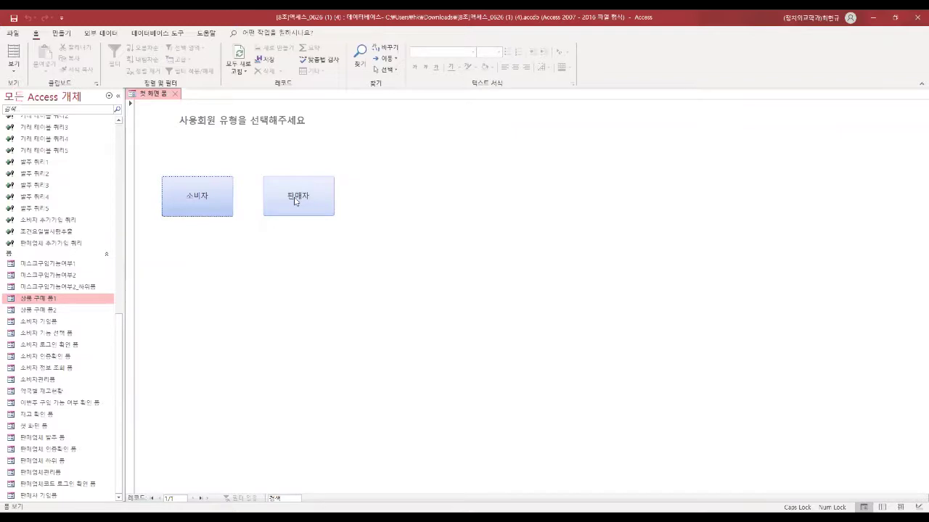
Step: Open the seller verification form and the 판매업체 table to check existing codes
click(294, 199)
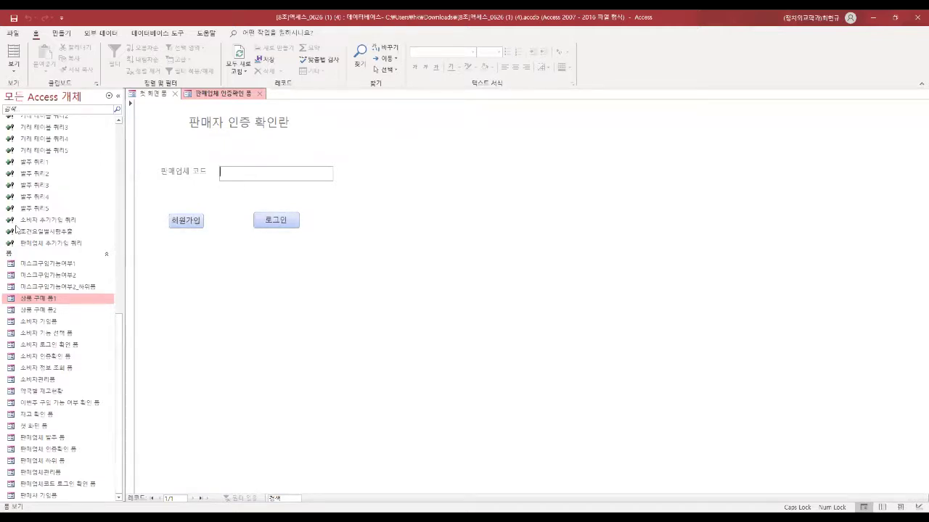
scroll(39, 253, up, 15)
click(41, 201)
double_click(42, 201)
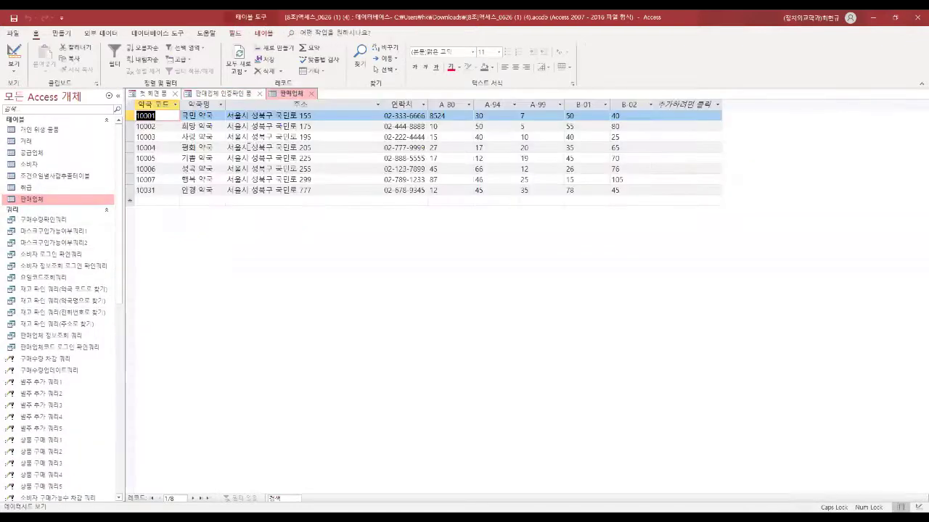
click(230, 96)
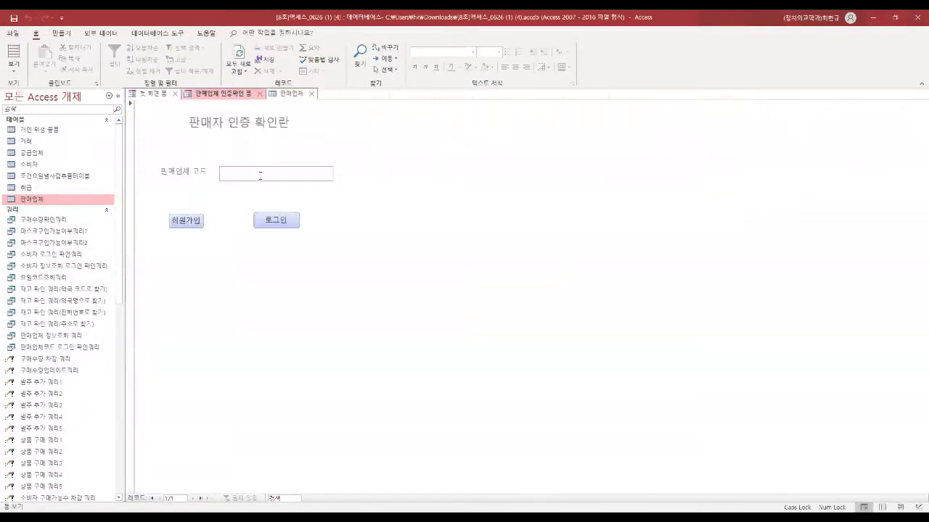
Step: Try logging in with an empty seller code, then dismiss the code-not-found message
click(280, 224)
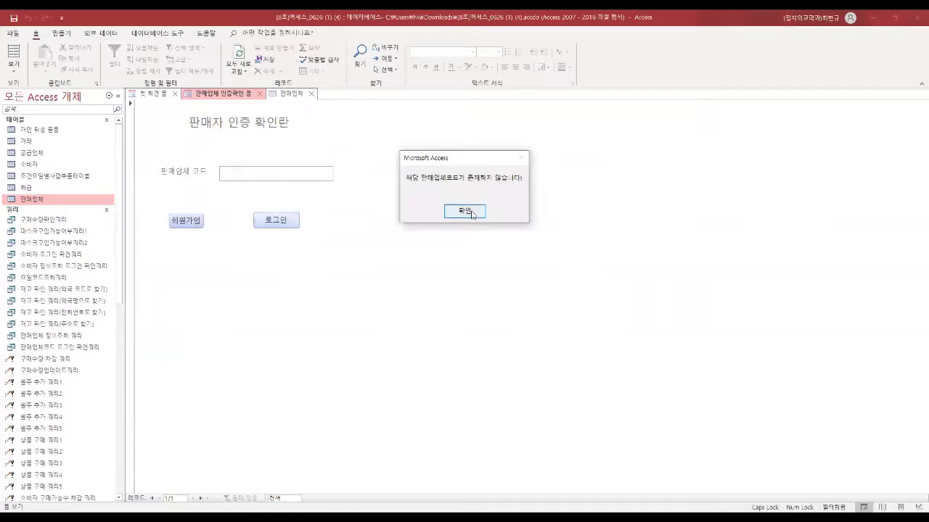
click(468, 211)
click(184, 221)
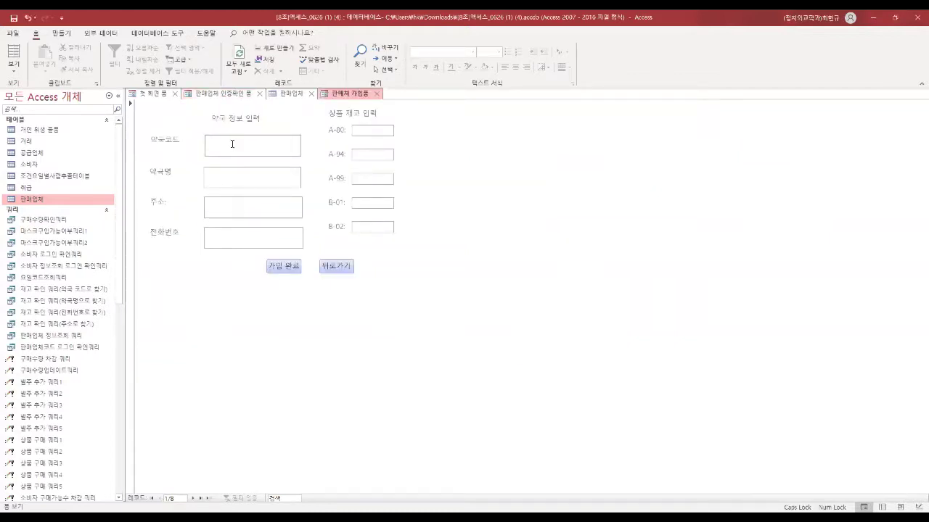
Step: Enter pharmacy code 10056, name 갈지 약국, its address and phone number
text(갈지 약)
key(BackSpace)
key(BackSpace)
key(BackSpace)
key(BackSpace)
key(BackSpace)
key(BackSpace)
text(10056갈지 약국)
key(Tab)
text(성북구 정민로 45678)
click(266, 233)
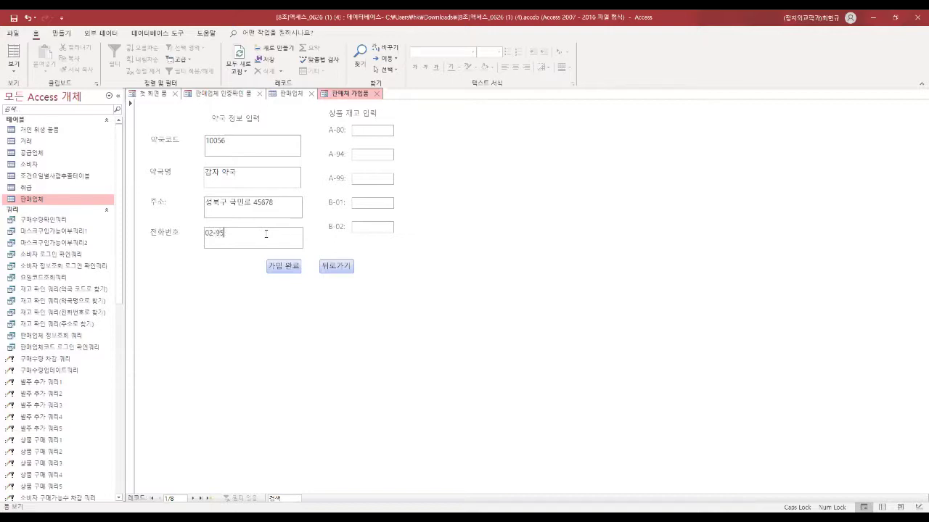
Step: Enter stock 25, 67, 23, 63, 89, submit the registration, and open 판매업체 to verify
click(378, 130)
text(0)
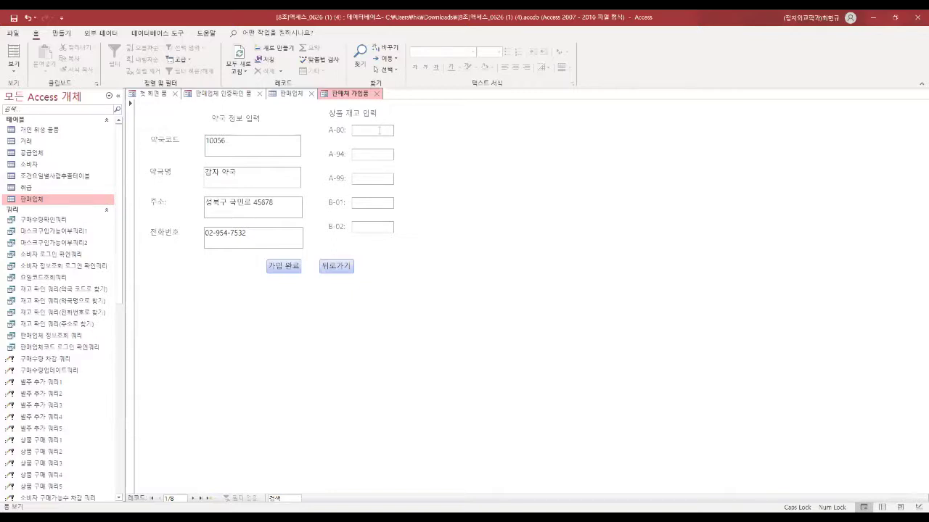
text(67)
key(Tab)
text(23)
text(6)
text(09)
text(9)
click(293, 266)
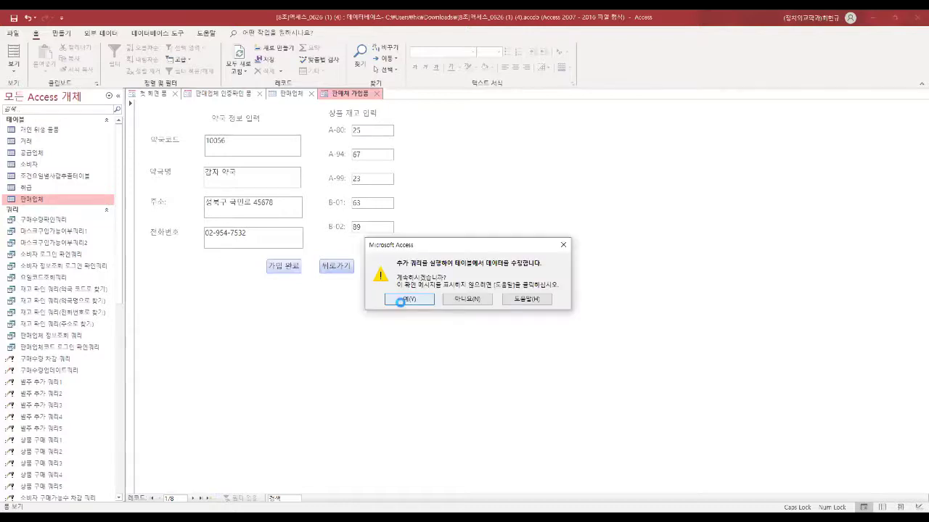
click(409, 299)
double_click(50, 200)
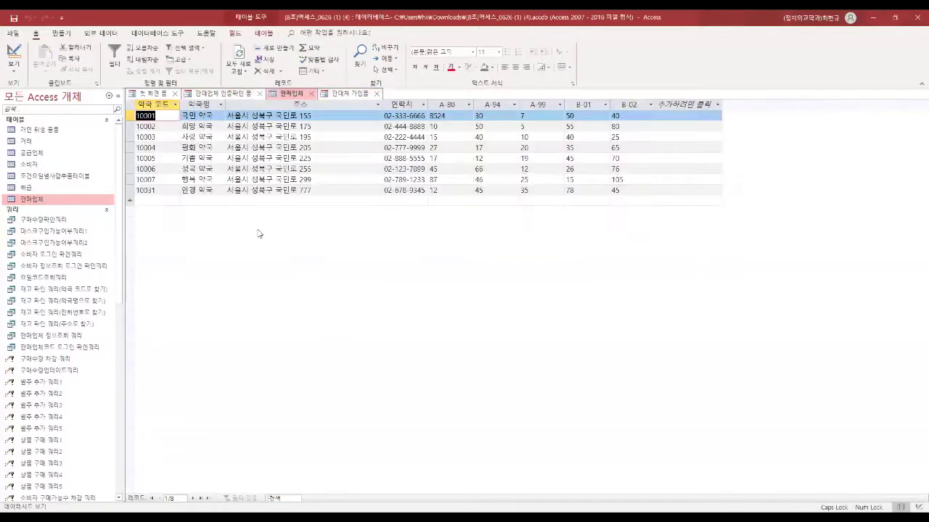
Step: Check the new 10056 row, then enter seller code 10001 on the verification form
click(214, 201)
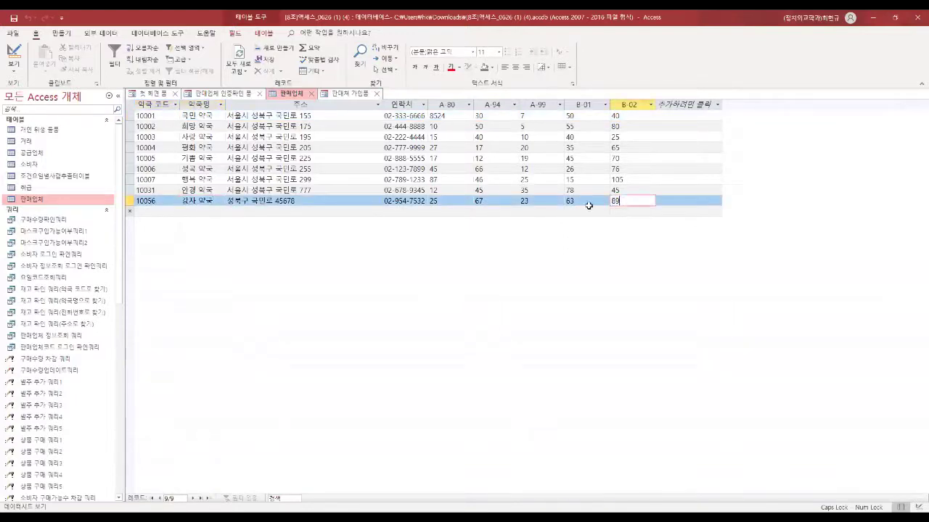
click(253, 97)
click(247, 174)
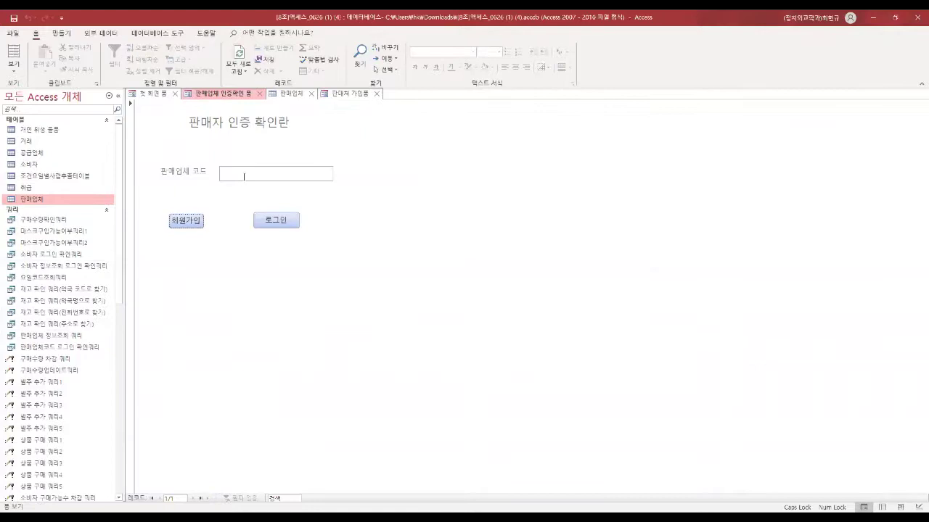
text(10001)
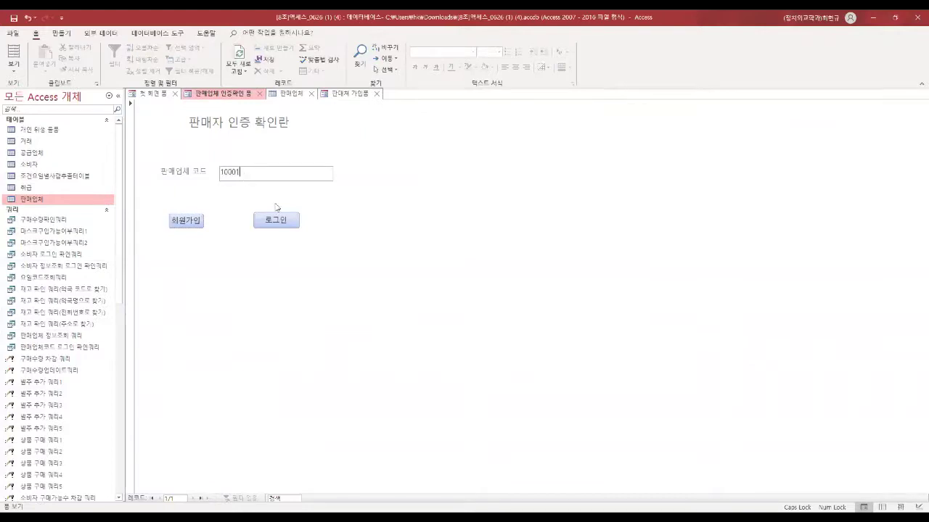
double_click(237, 174)
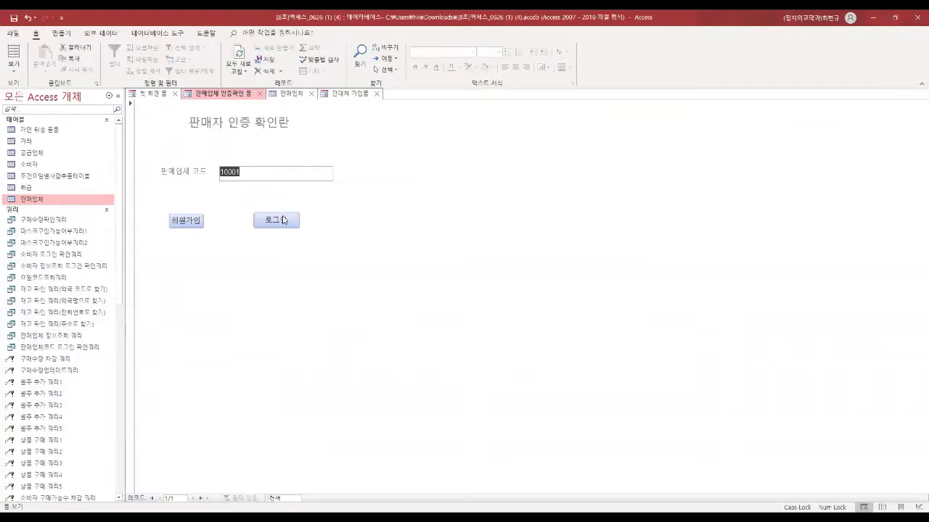
Step: Log in as seller 10001 and highlight its code, name 국민 약국, address and contact
click(277, 221)
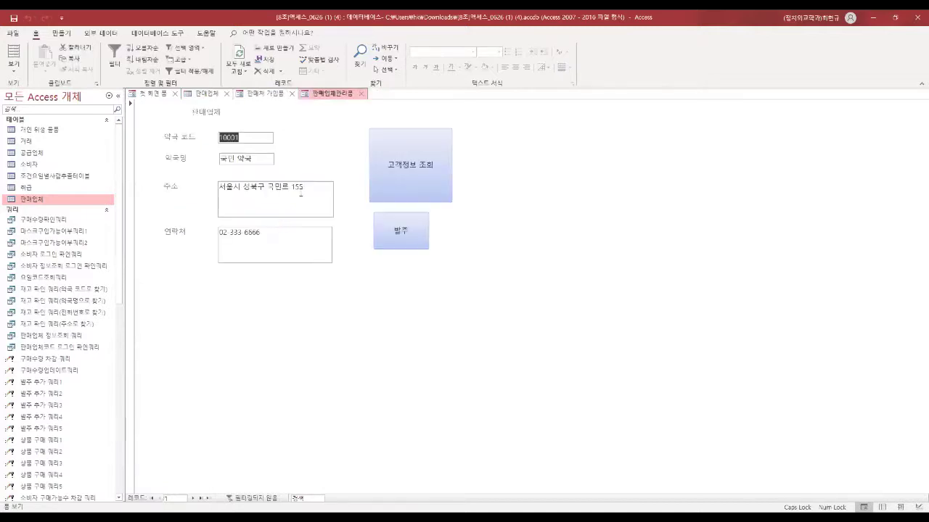
click(255, 138)
drag(251, 138, 214, 142)
drag(257, 158, 218, 159)
drag(297, 187, 225, 232)
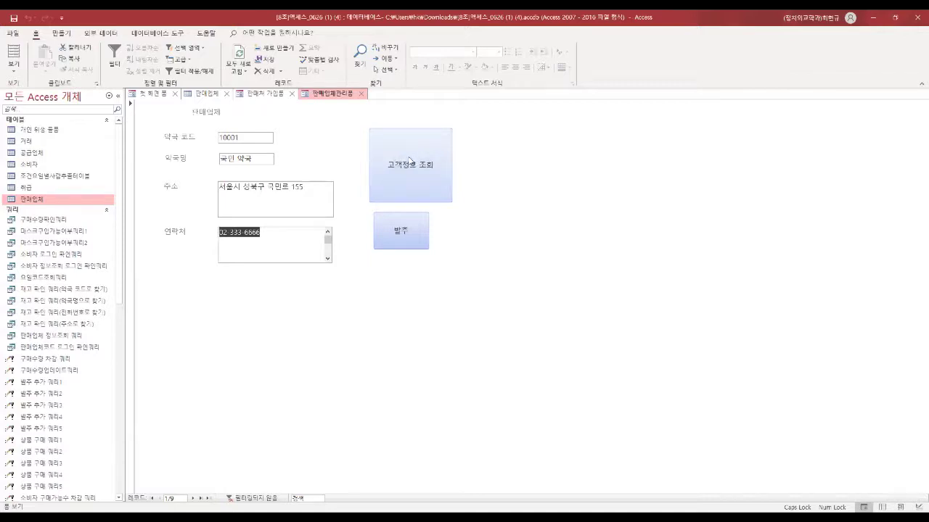
click(410, 161)
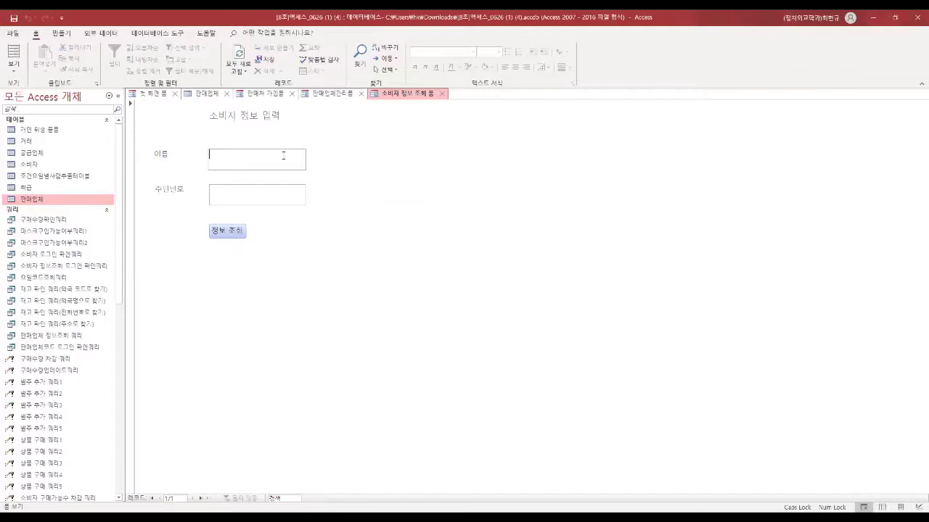
key(Tab)
text(123456-123456)
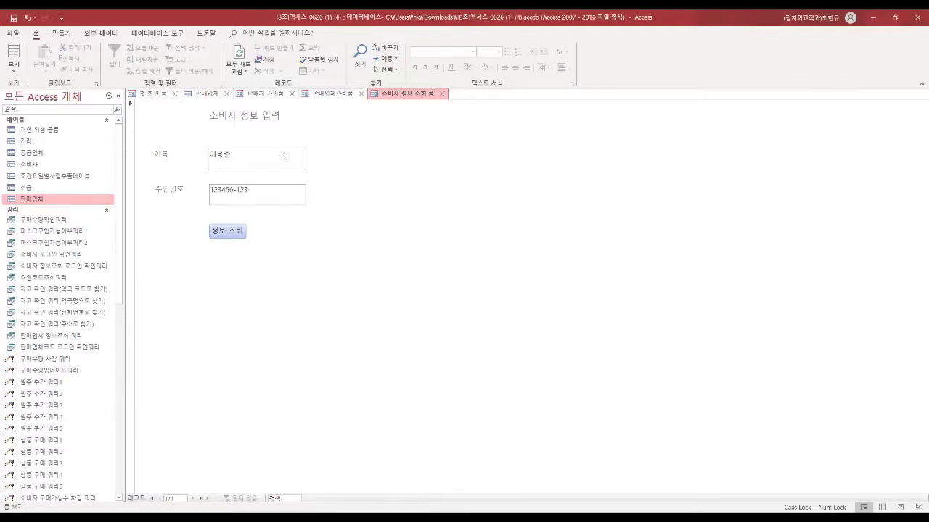
click(230, 229)
click(217, 126)
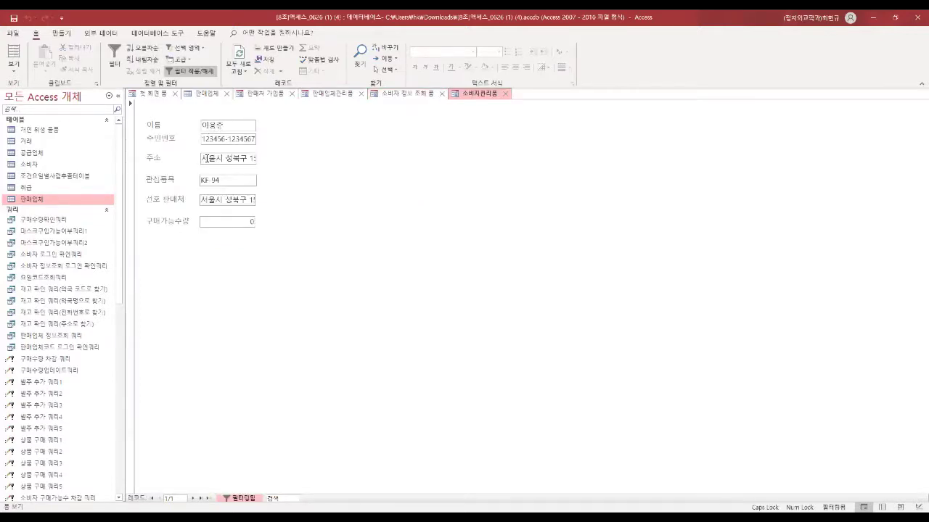
drag(221, 180, 260, 201)
click(227, 222)
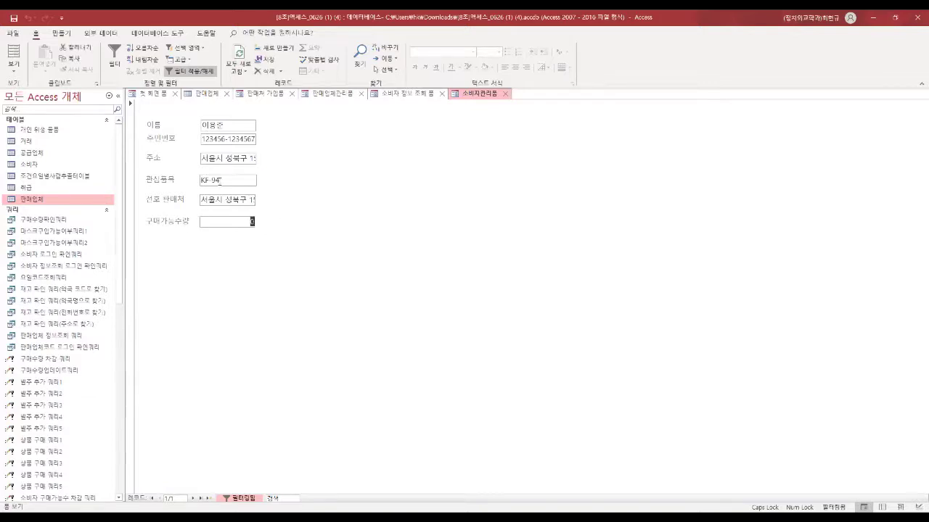
drag(225, 126, 201, 125)
double_click(248, 222)
click(506, 95)
click(441, 95)
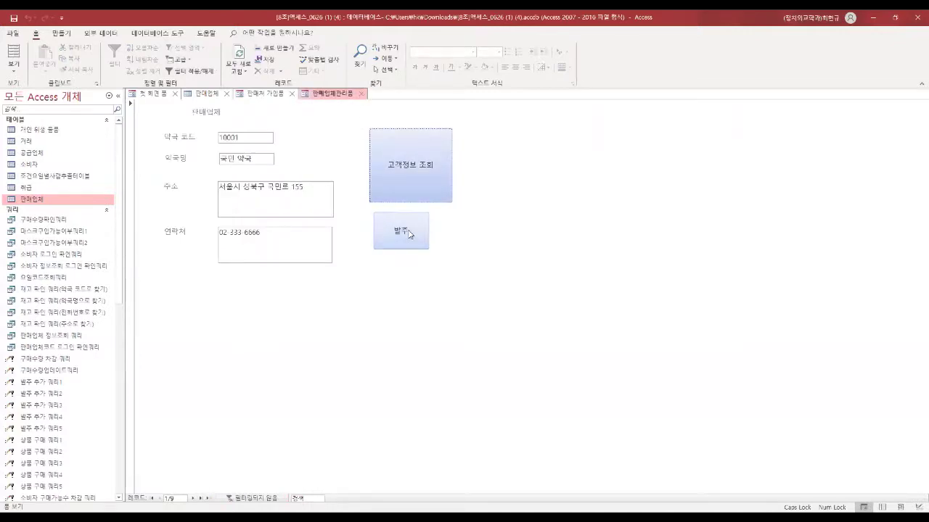
Step: In the mask ordering form, enter seller code 10001 and correct a mistyped quantity
click(408, 233)
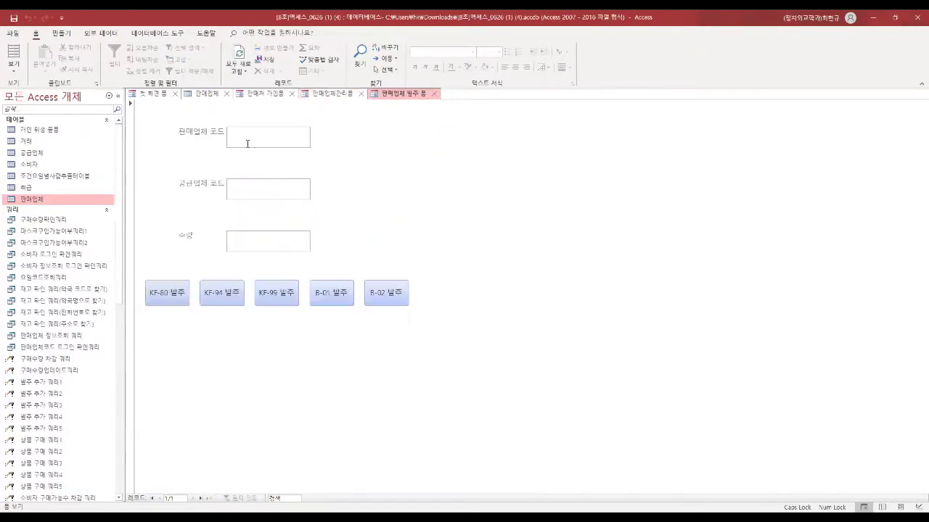
click(247, 140)
text(10001)
text(98)
key(BackSpace)
key(BackSpace)
key(BackSpace)
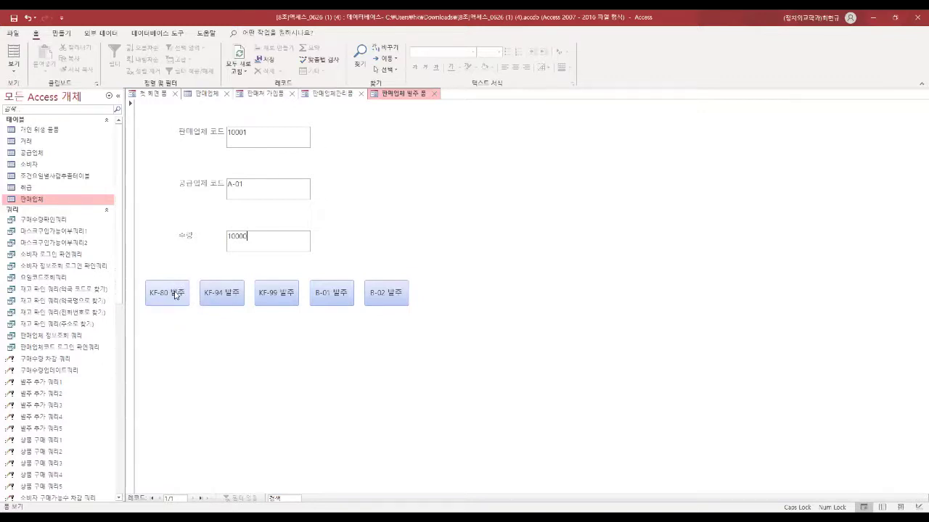
Step: Place the 10000-unit KF-80 order from A-01, confirm the update query, and open 취급
click(175, 294)
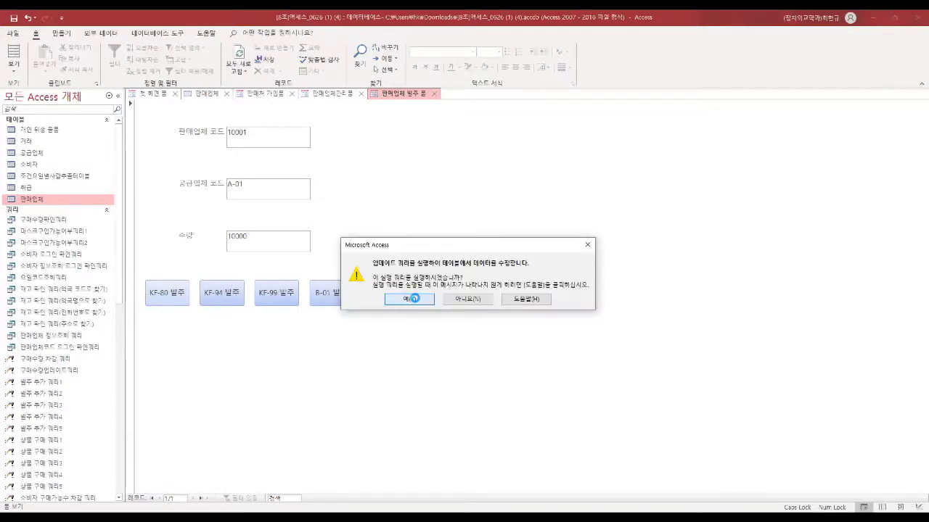
click(414, 298)
click(464, 211)
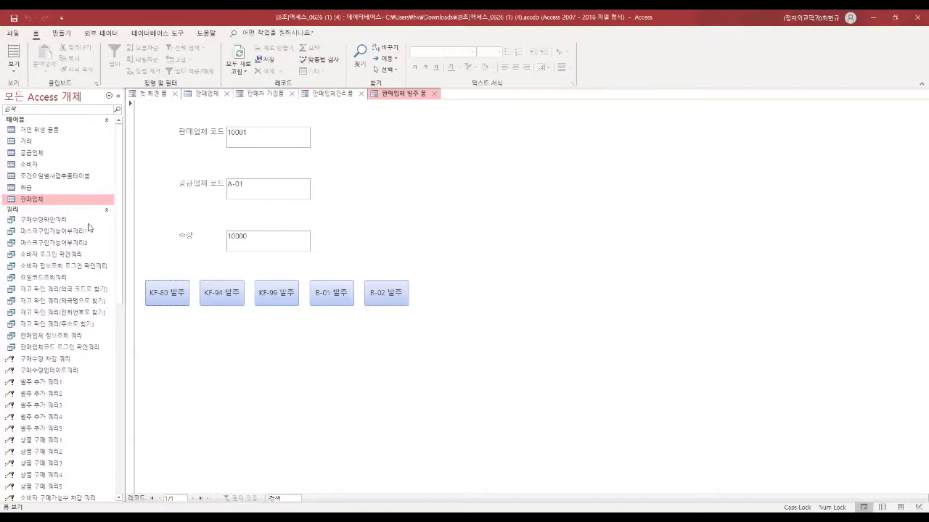
double_click(40, 189)
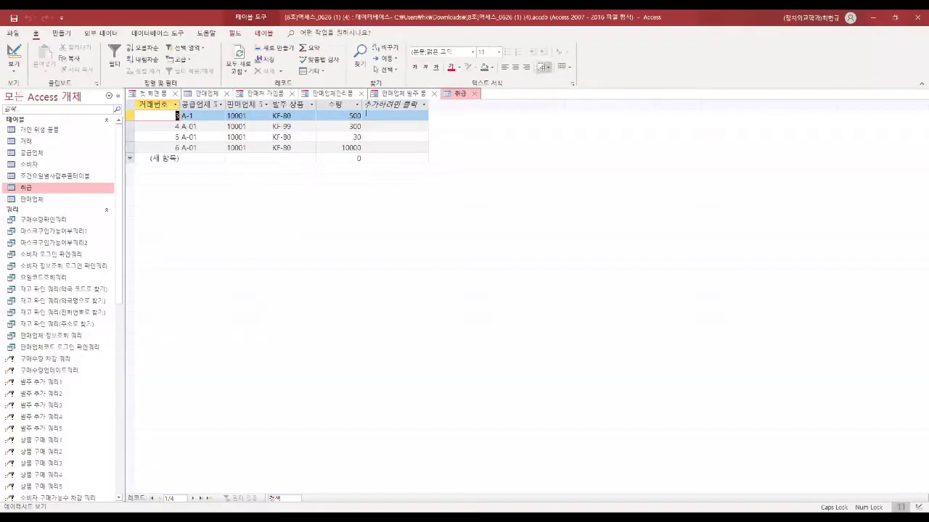
Step: Check order record 6 (supplier A-01, quantity 10000) in 취급, then open the 판매업체 table
click(228, 147)
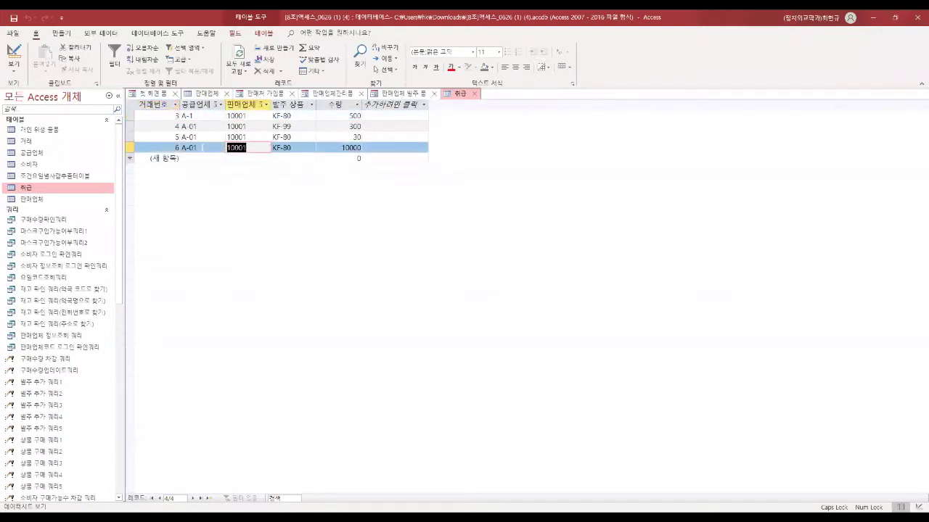
key(Left)
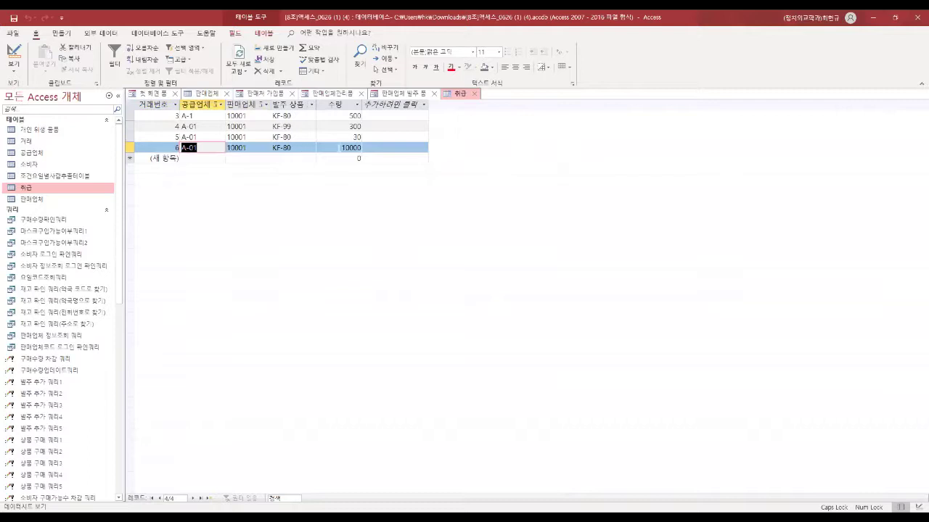
key(Right)
key(Right)
key(Right)
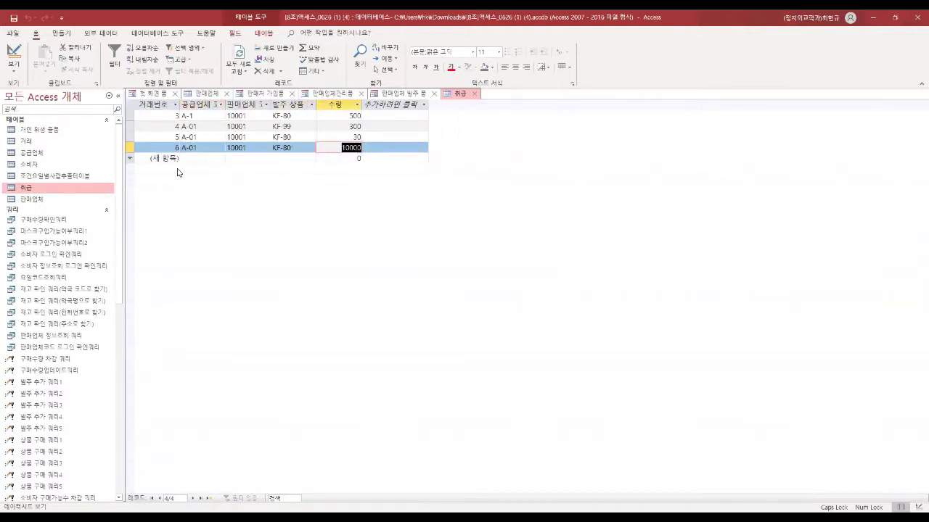
double_click(40, 200)
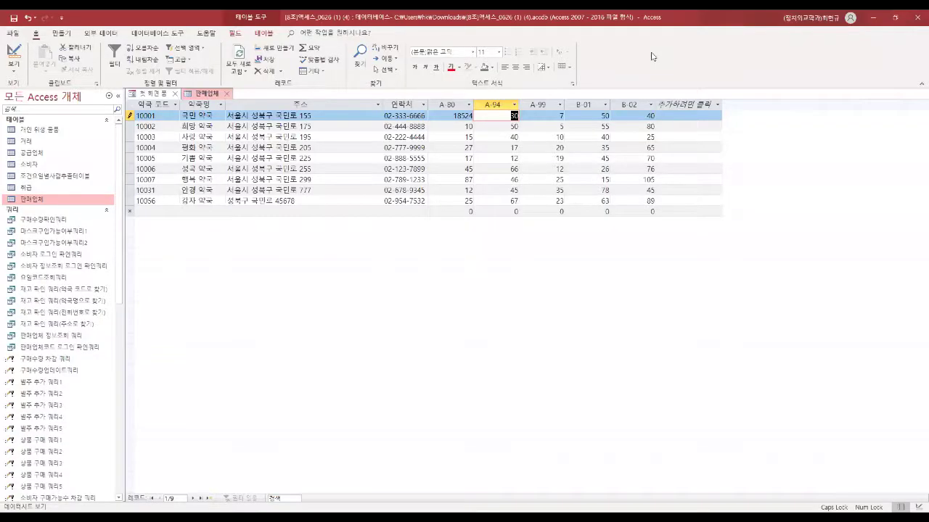
Step: Highlight seller 10001's A-80 stock value of 18524 in 판매업체
click(455, 115)
click(138, 116)
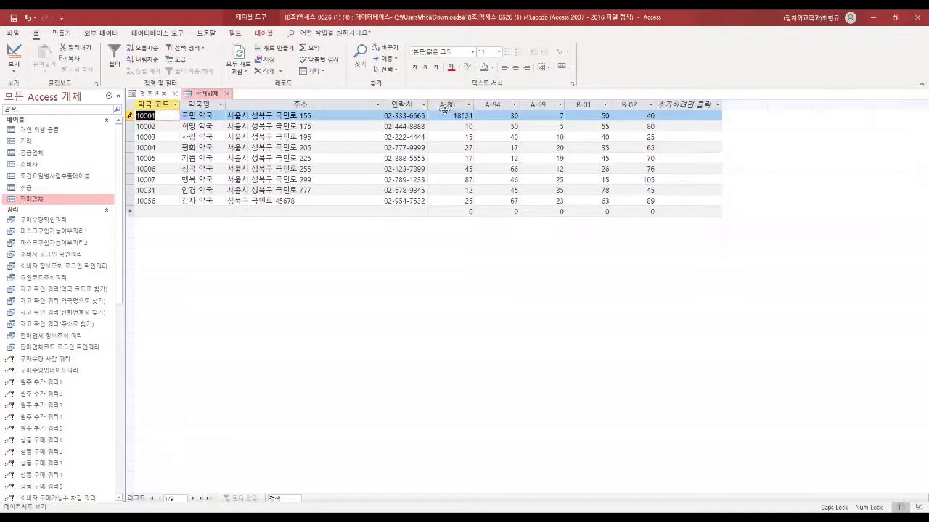
click(464, 116)
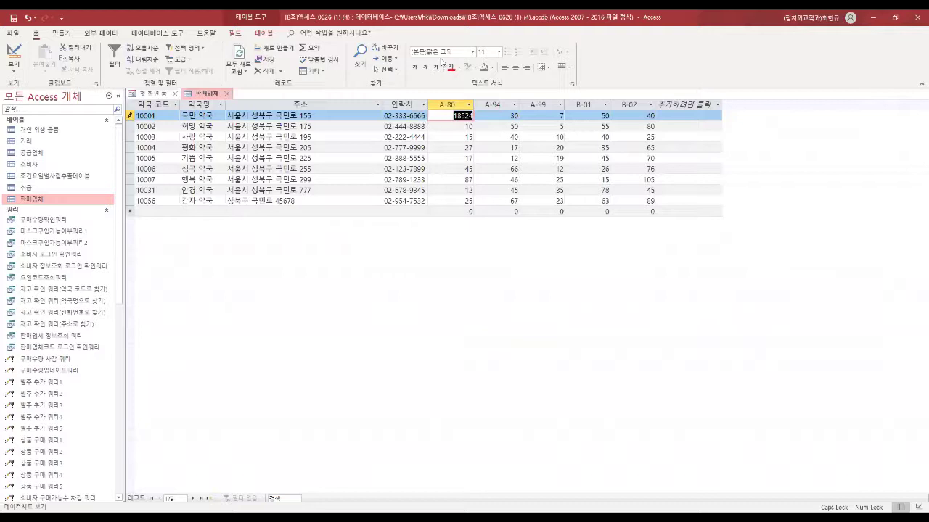
Step: Scroll the navigation pane to reach the [8조]최종본 database's 판매업체 table
scroll(120, 236, down, 10)
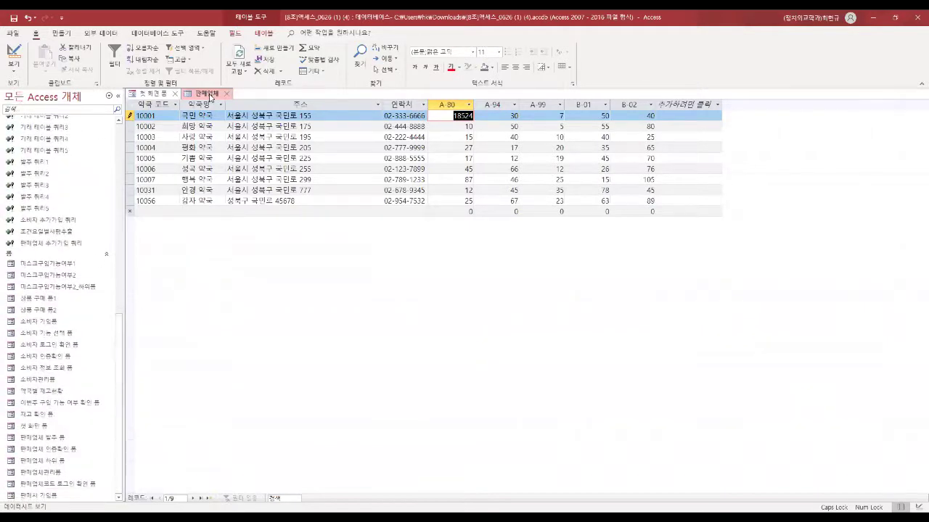
drag(117, 370, 119, 150)
drag(120, 199, 116, 380)
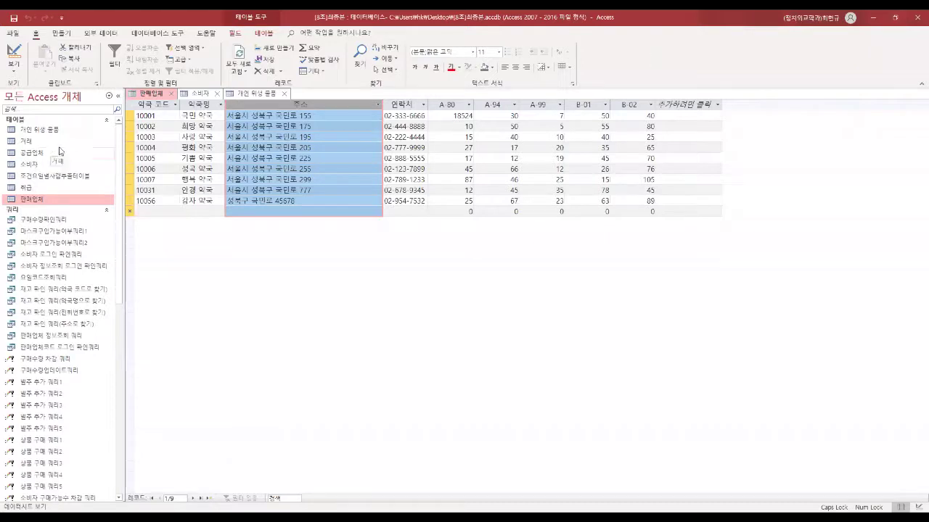
Step: Open the 개인 위생 용품, 소비자 and 주간요일별사람추종테이블 tables, returning to 소비자 for addresses
double_click(70, 129)
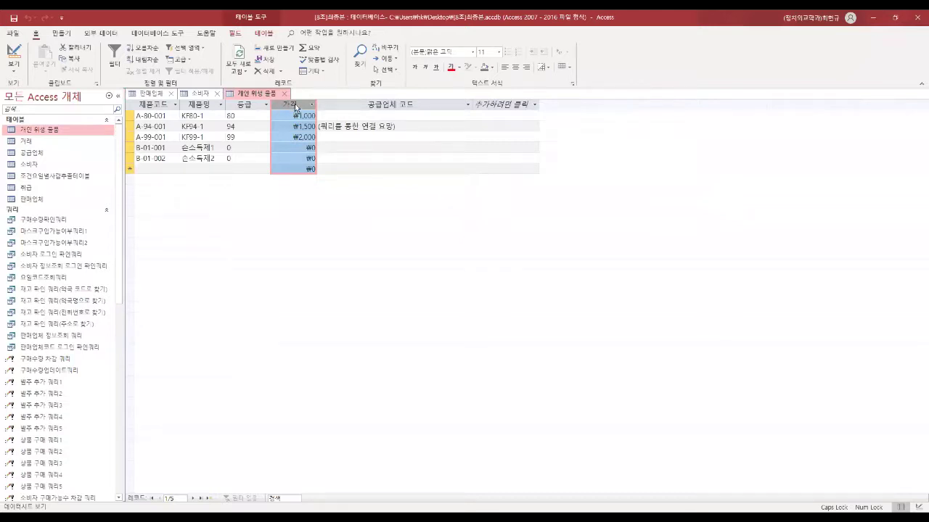
double_click(72, 166)
drag(595, 498, 720, 498)
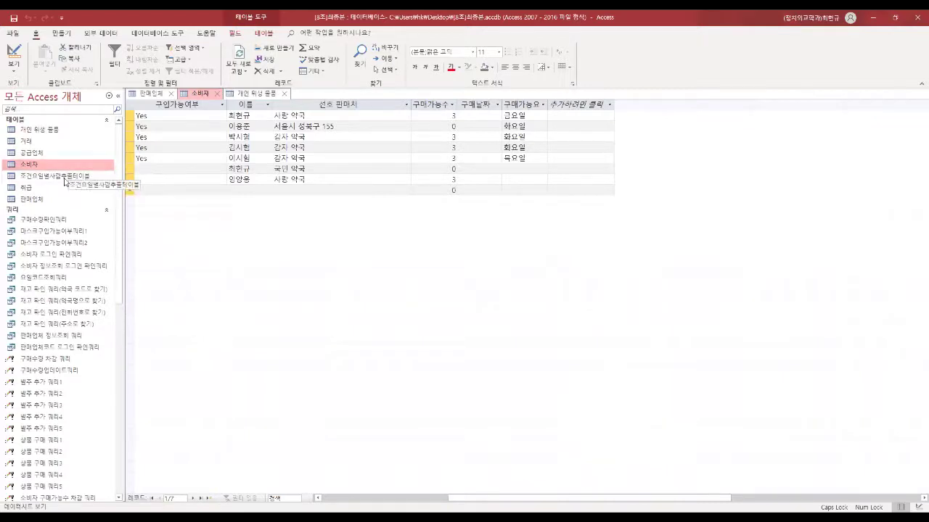
double_click(61, 181)
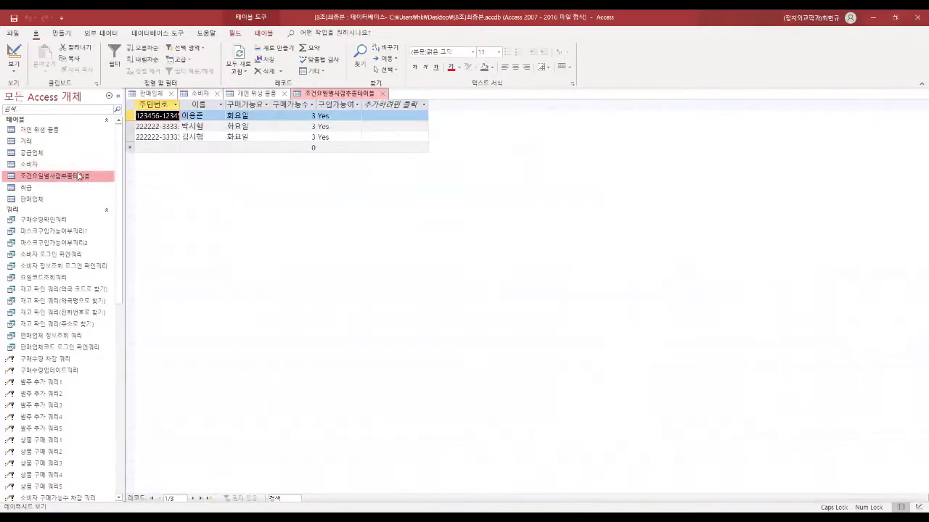
double_click(32, 165)
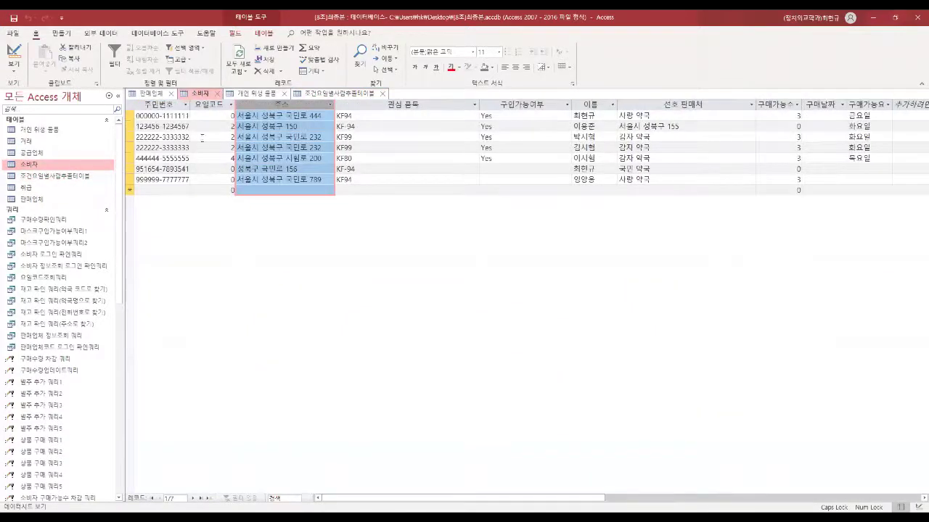
double_click(32, 199)
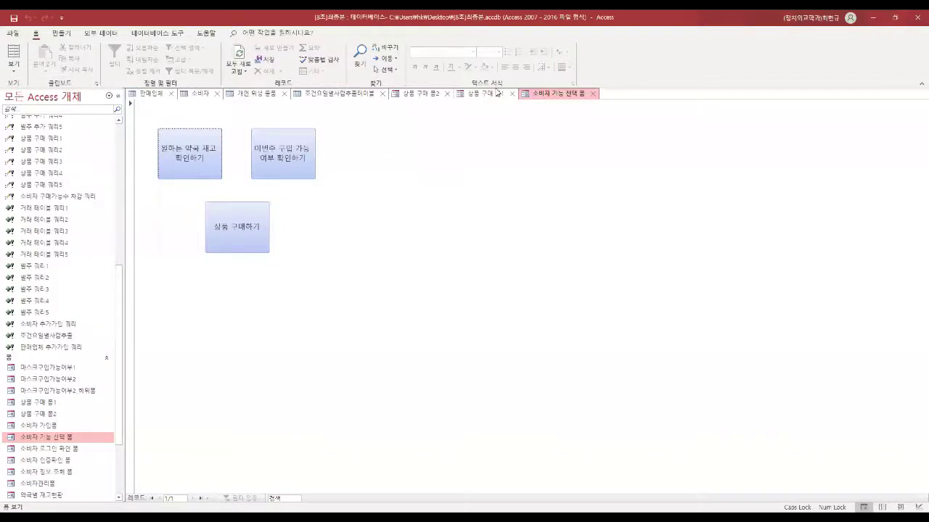
Step: In 상품 구매 폼1, highlight the resident number and quantity 0, then go back three records
click(498, 93)
drag(267, 132, 206, 132)
click(239, 134)
drag(267, 132, 206, 132)
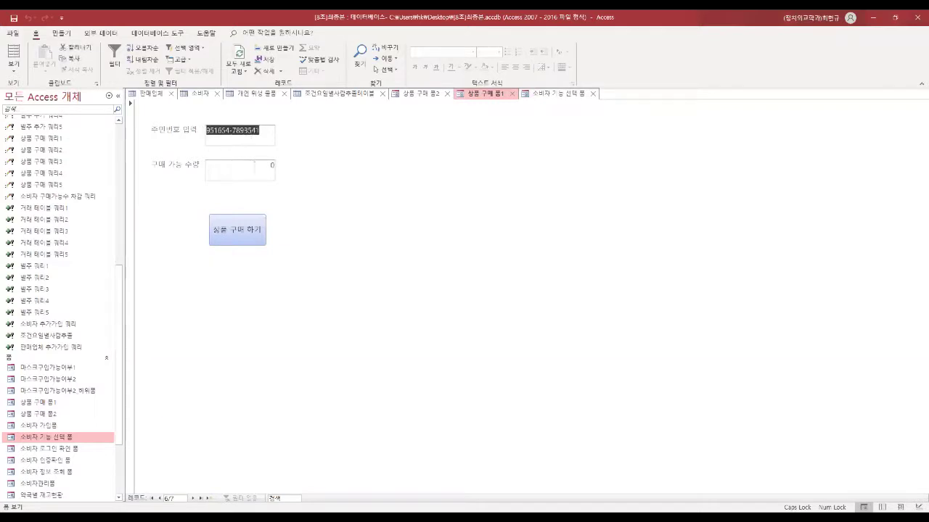
drag(255, 166, 276, 167)
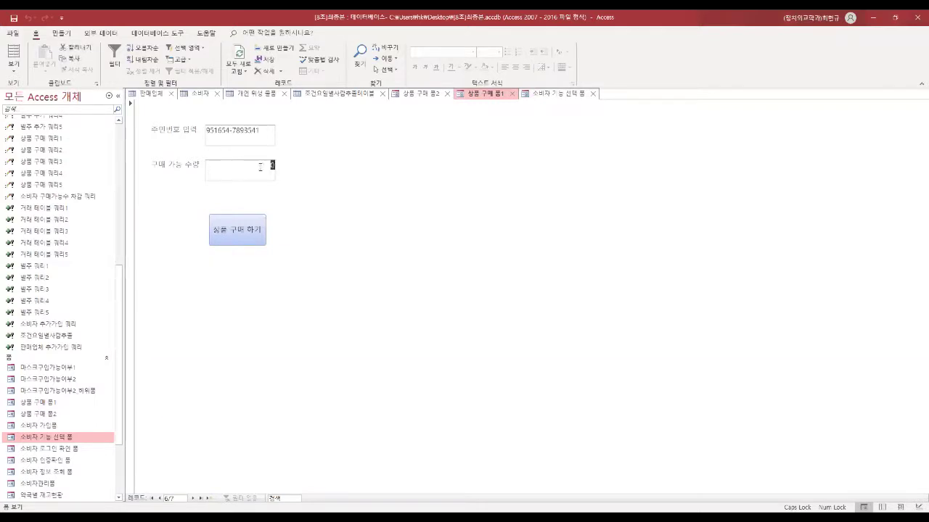
click(158, 499)
click(158, 498)
click(159, 499)
click(158, 499)
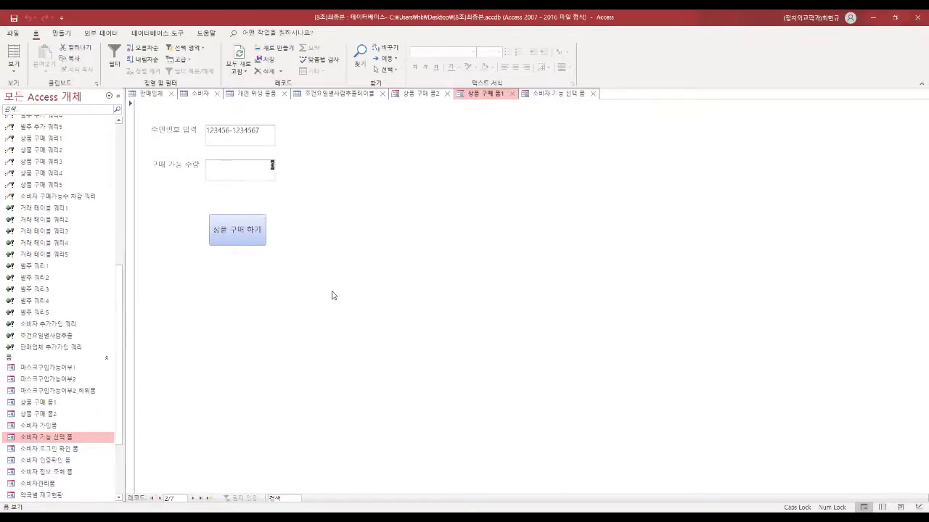
Step: Look at 상품 구매 폼2, return to 폼1, then switch back to the 소비자 table
click(431, 96)
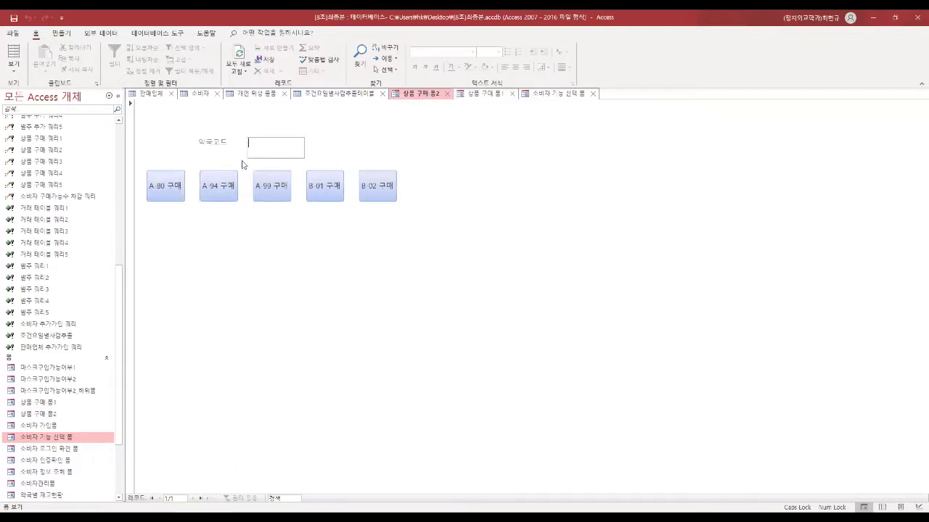
click(486, 96)
scroll(62, 290, up, 10)
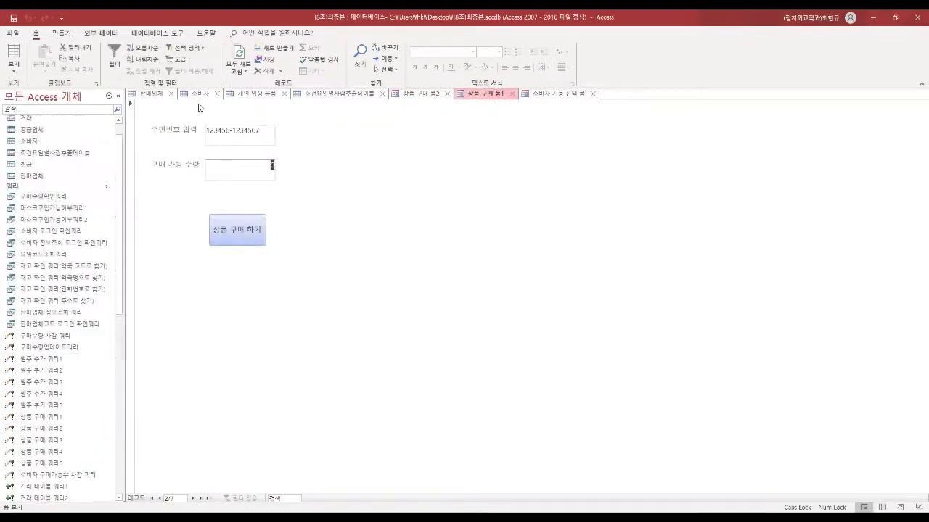
click(199, 94)
drag(409, 499, 472, 498)
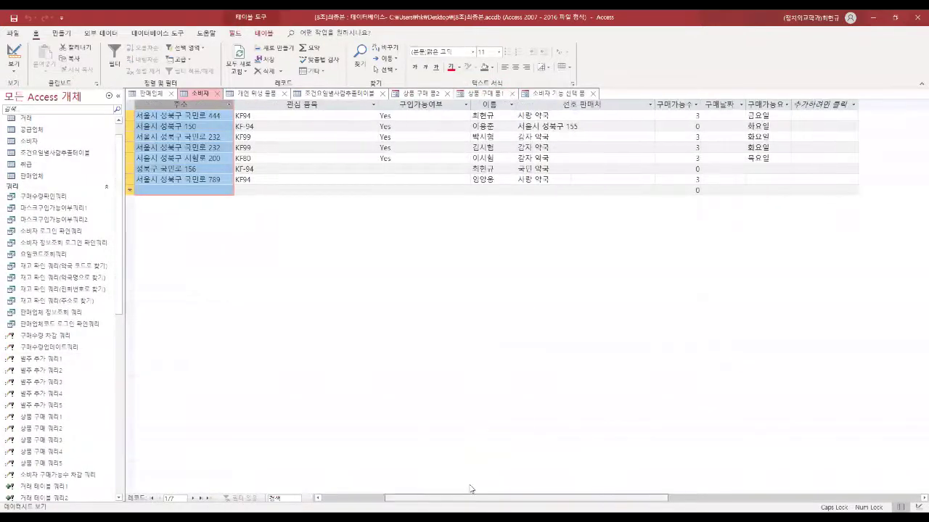
Step: Check the first consumer's 구매가능수 of 3 and 우편코드 in 소비자, then show 상품 구매 폼2
click(662, 116)
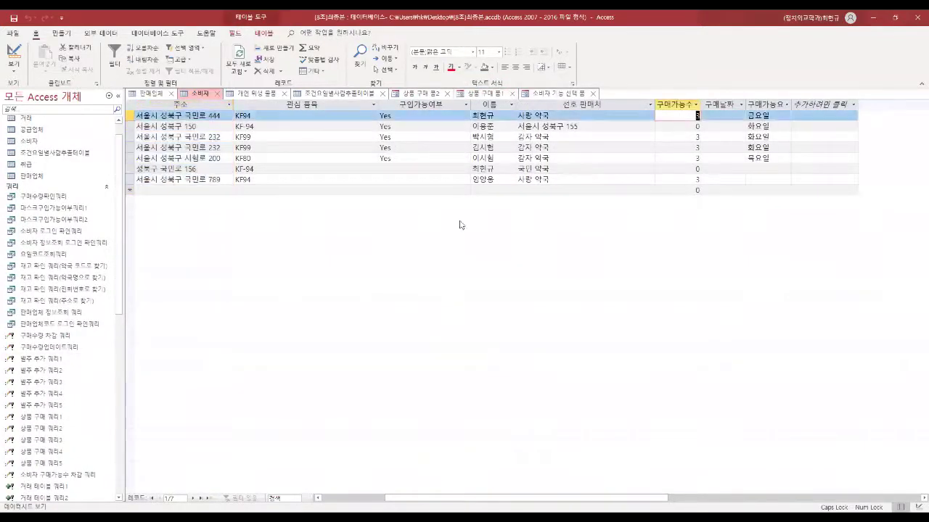
drag(546, 500, 481, 500)
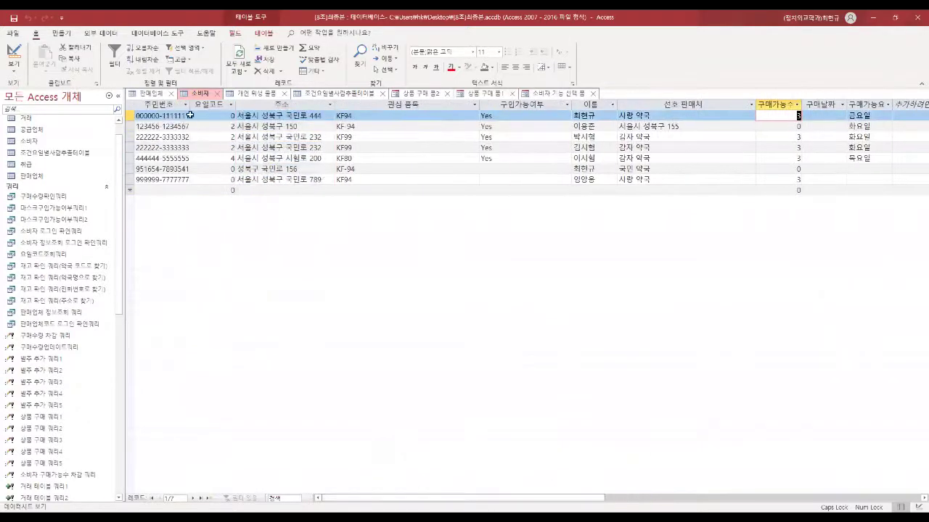
click(230, 116)
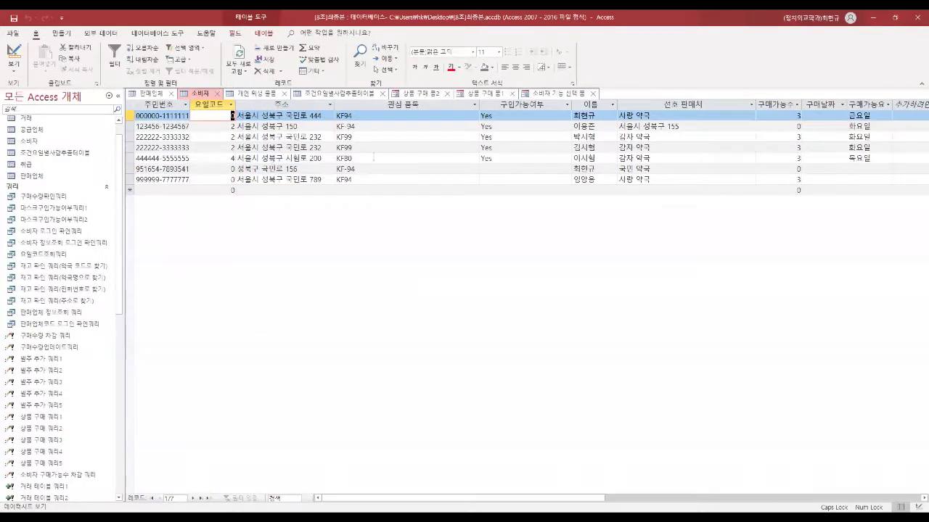
click(422, 95)
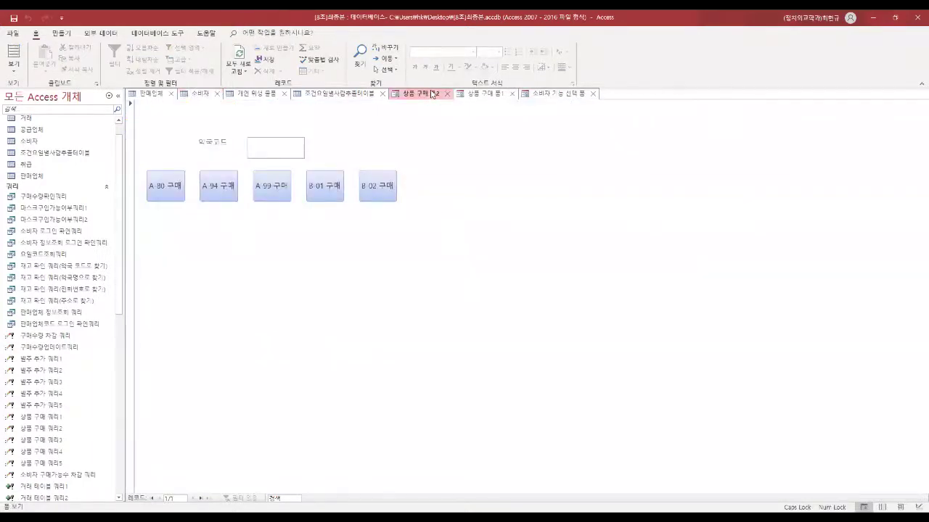